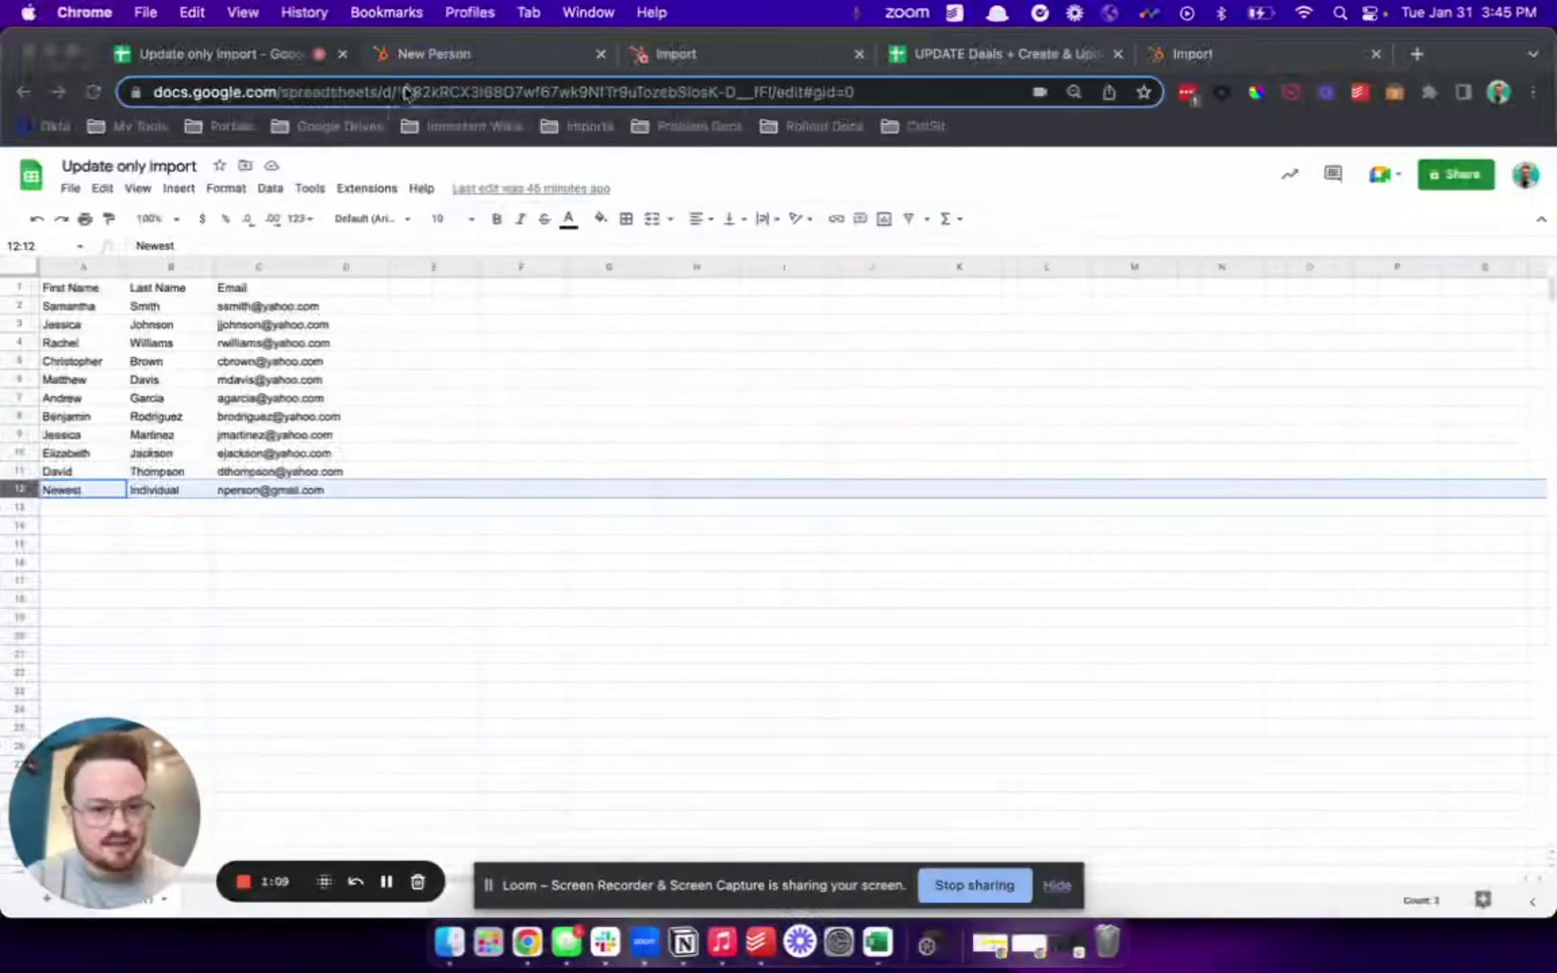
Switch from the Update only import sheet to the New Person HubSpot contact tab
click(420, 64)
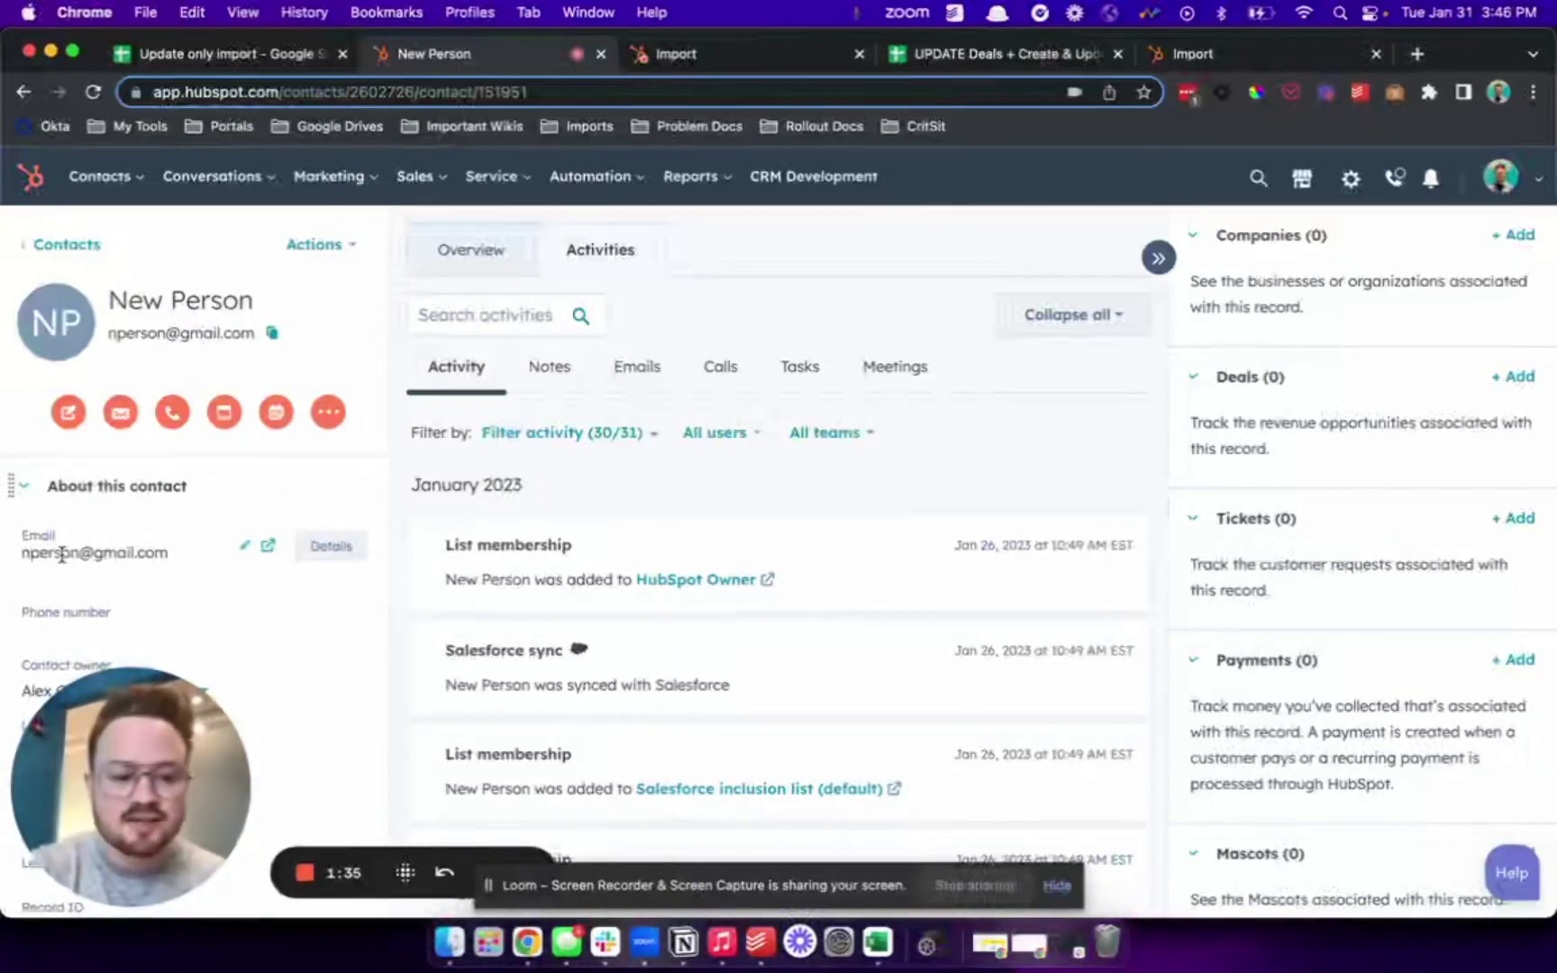
Go to HubSpot's Imports page listing the past Update only import (2).xlsx import
click(764, 67)
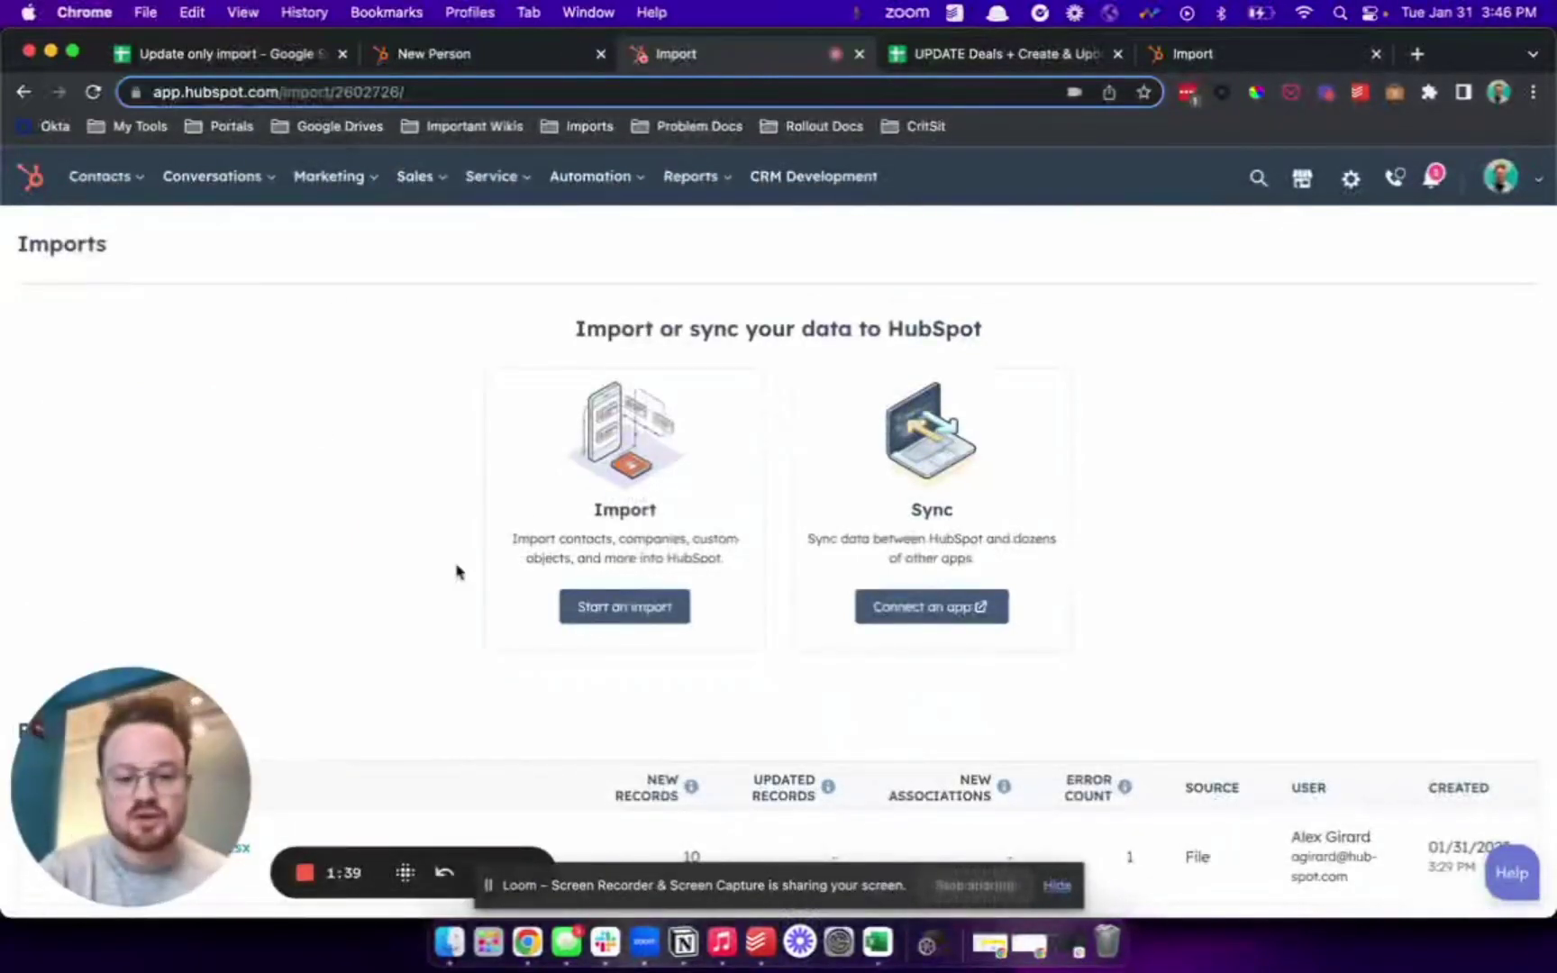
Start a new import from a computer file: one file, one object, Contacts
click(625, 606)
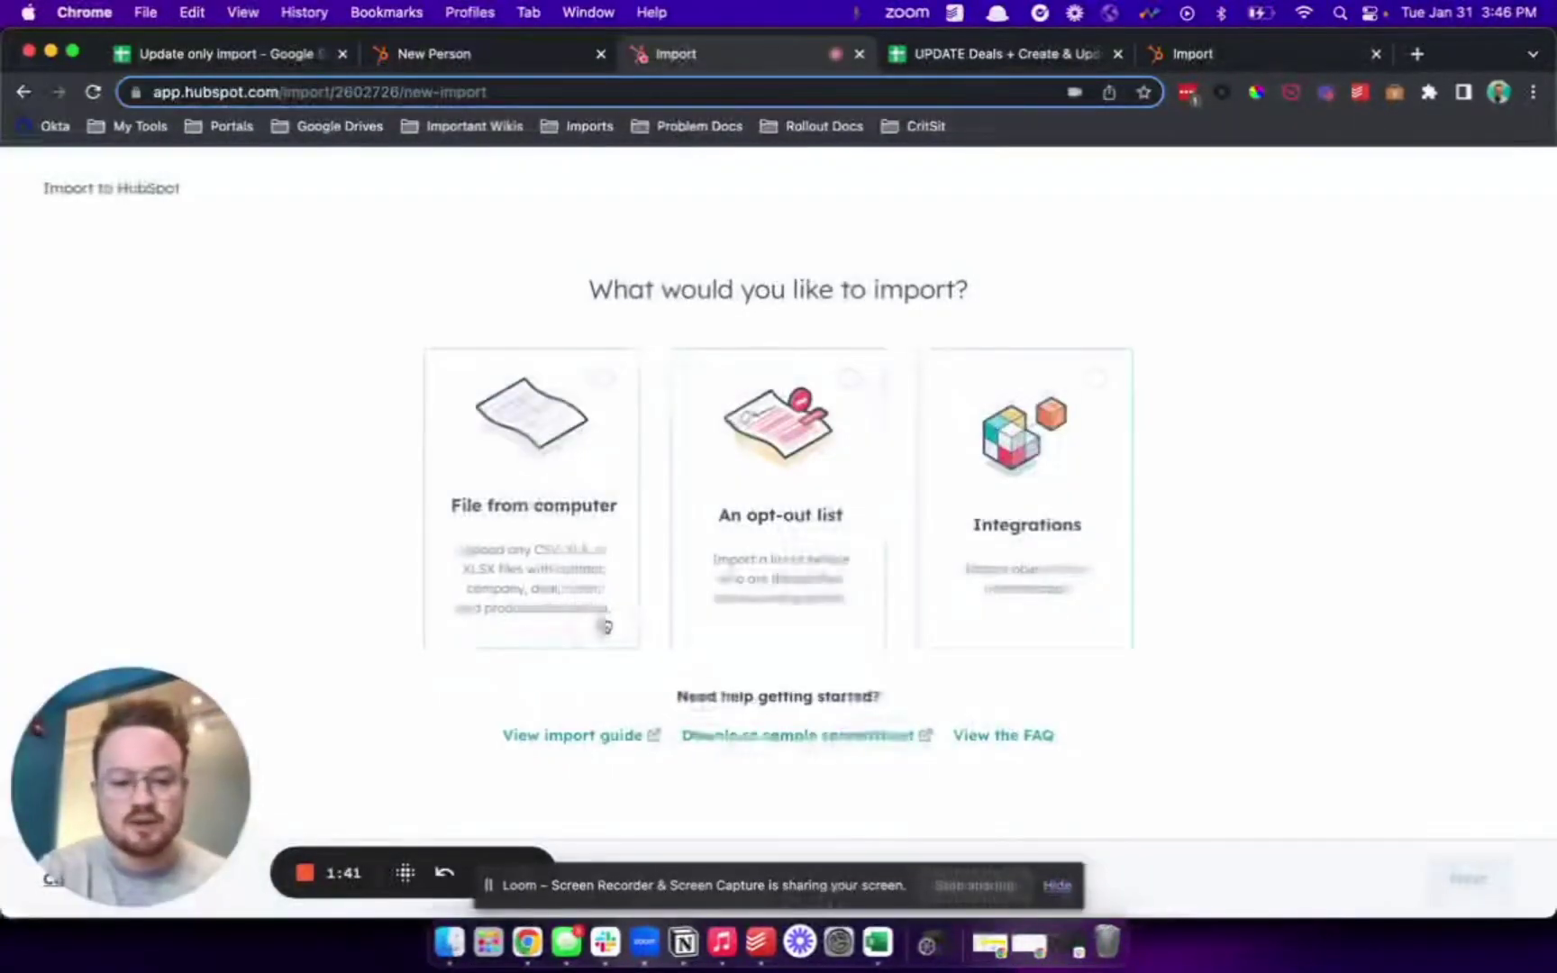
click(571, 545)
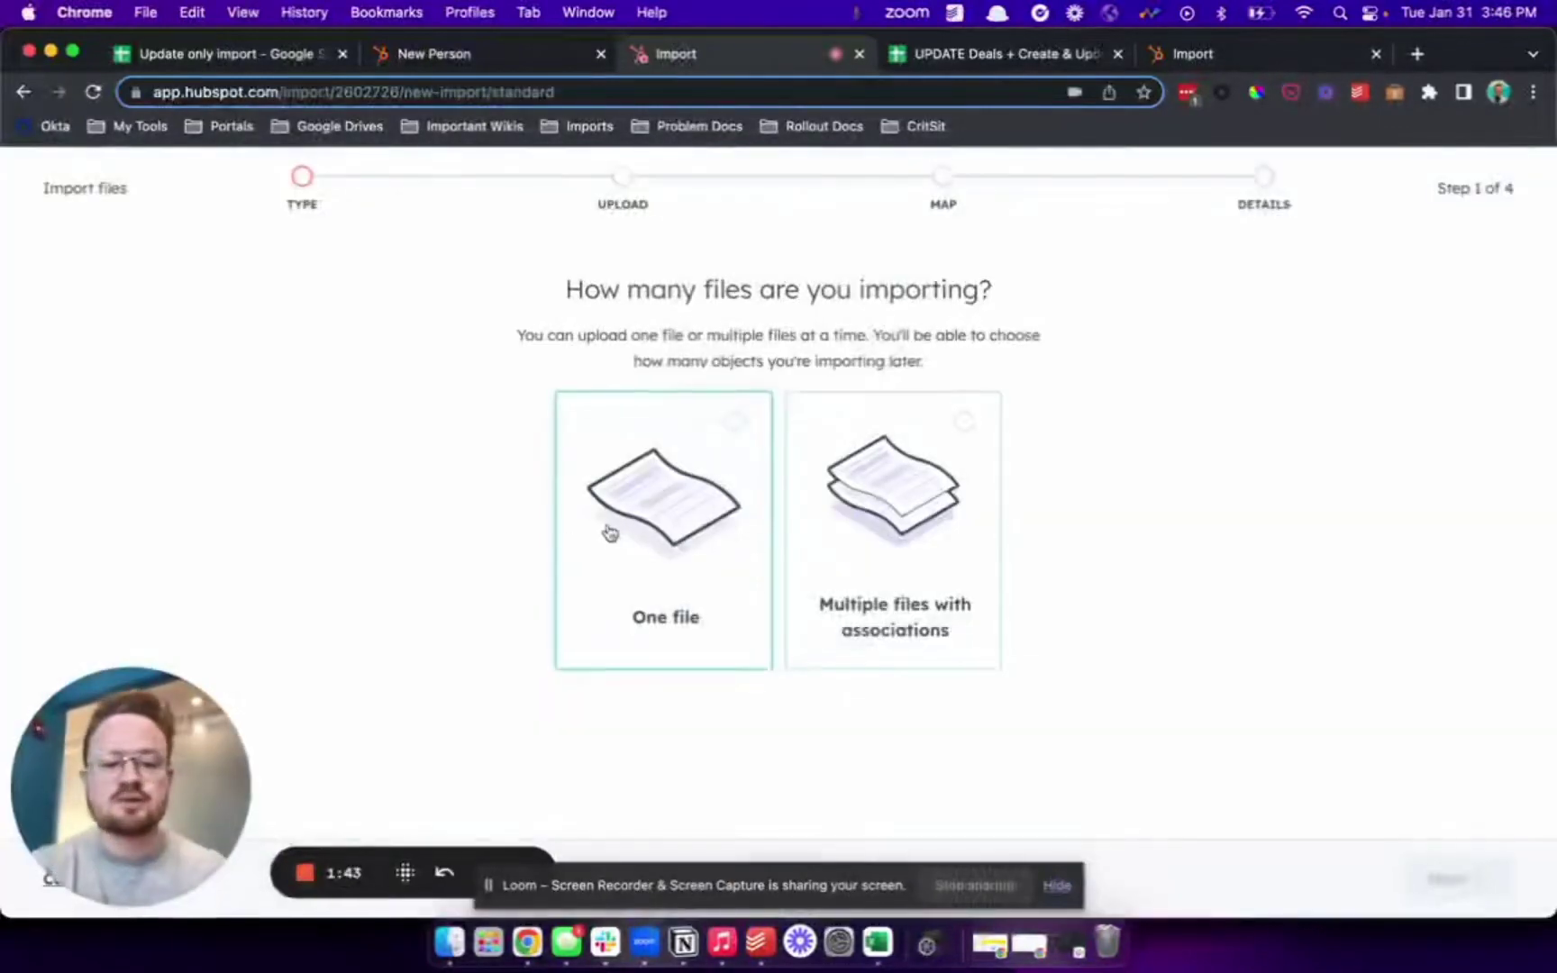
click(609, 533)
click(613, 531)
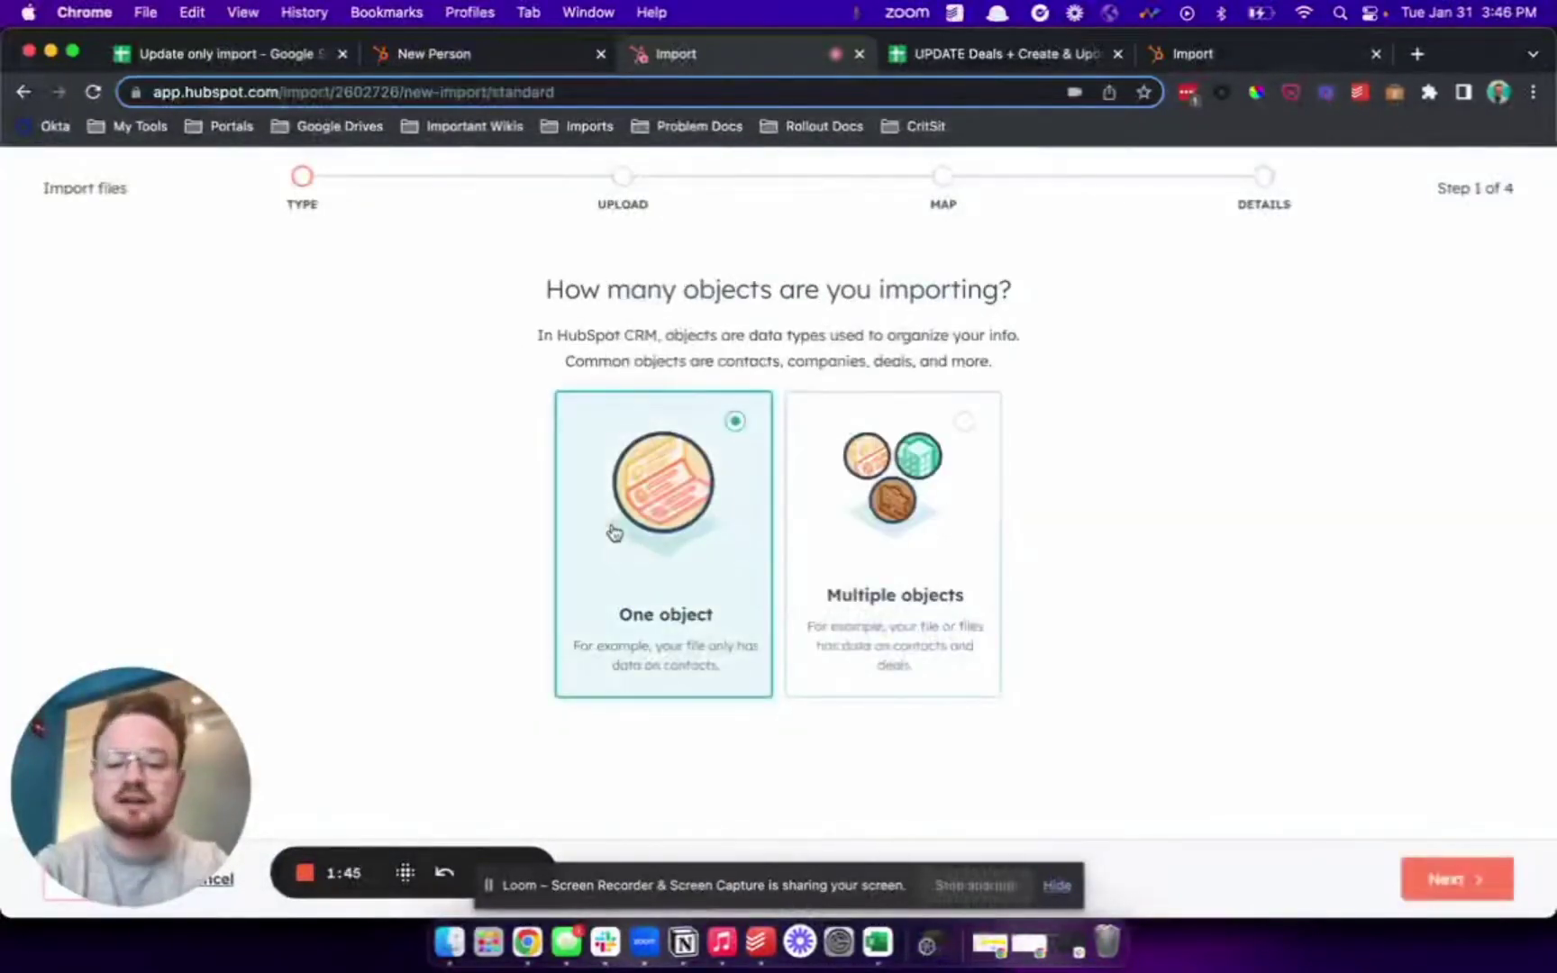
click(549, 527)
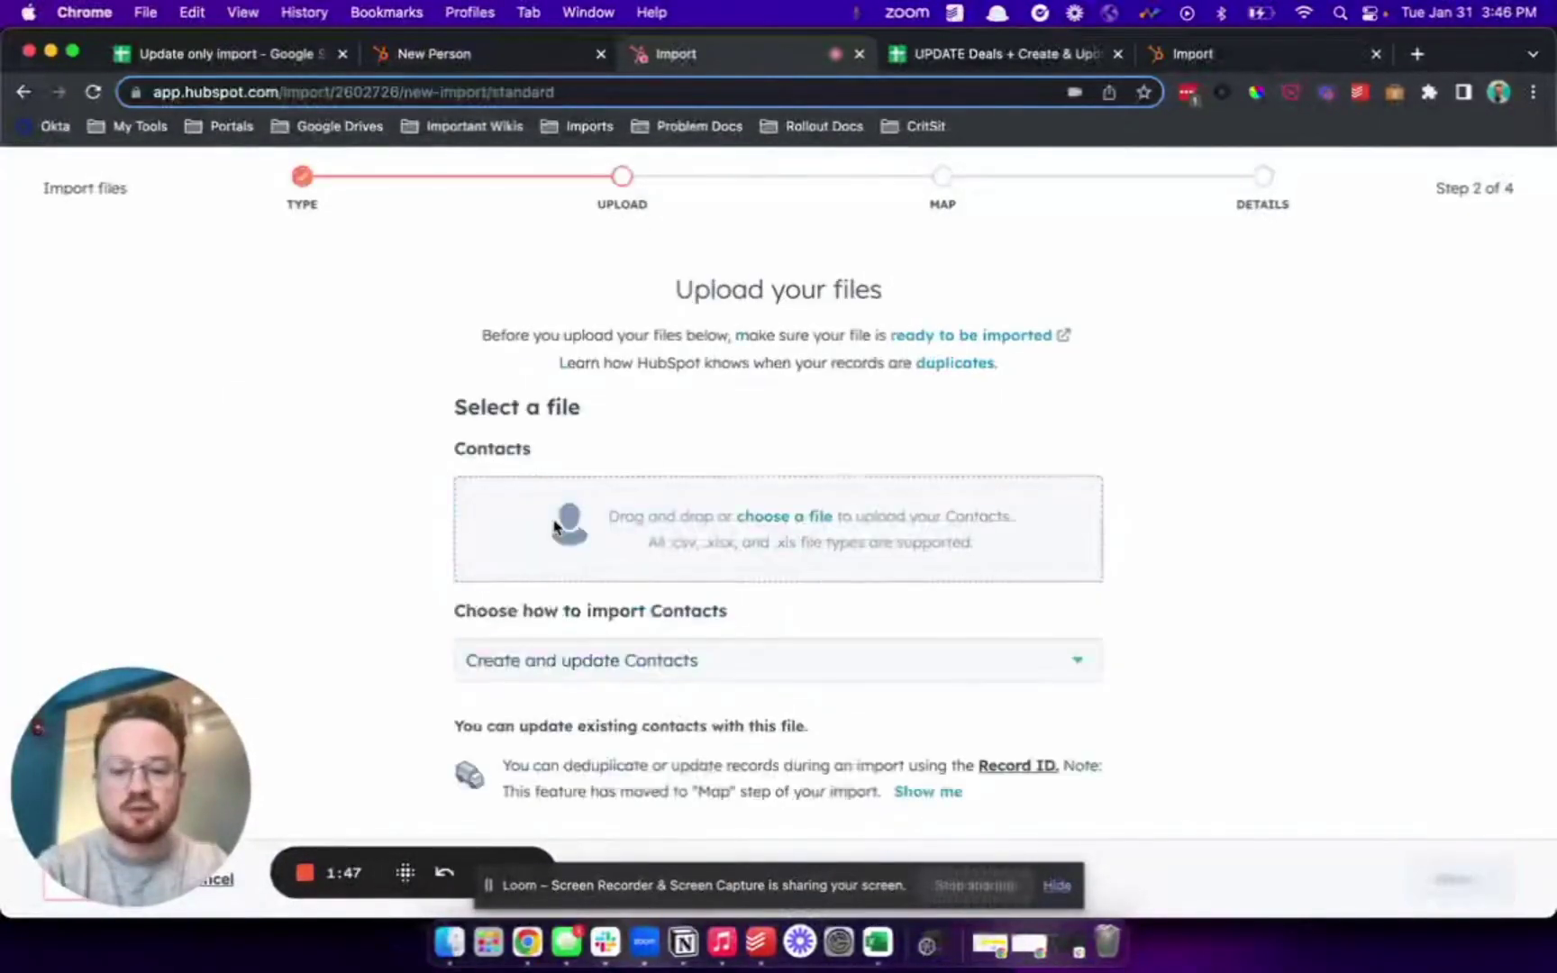
Upload the Update only import (2).xlsx spreadsheet and check the contact import mode list
click(782, 517)
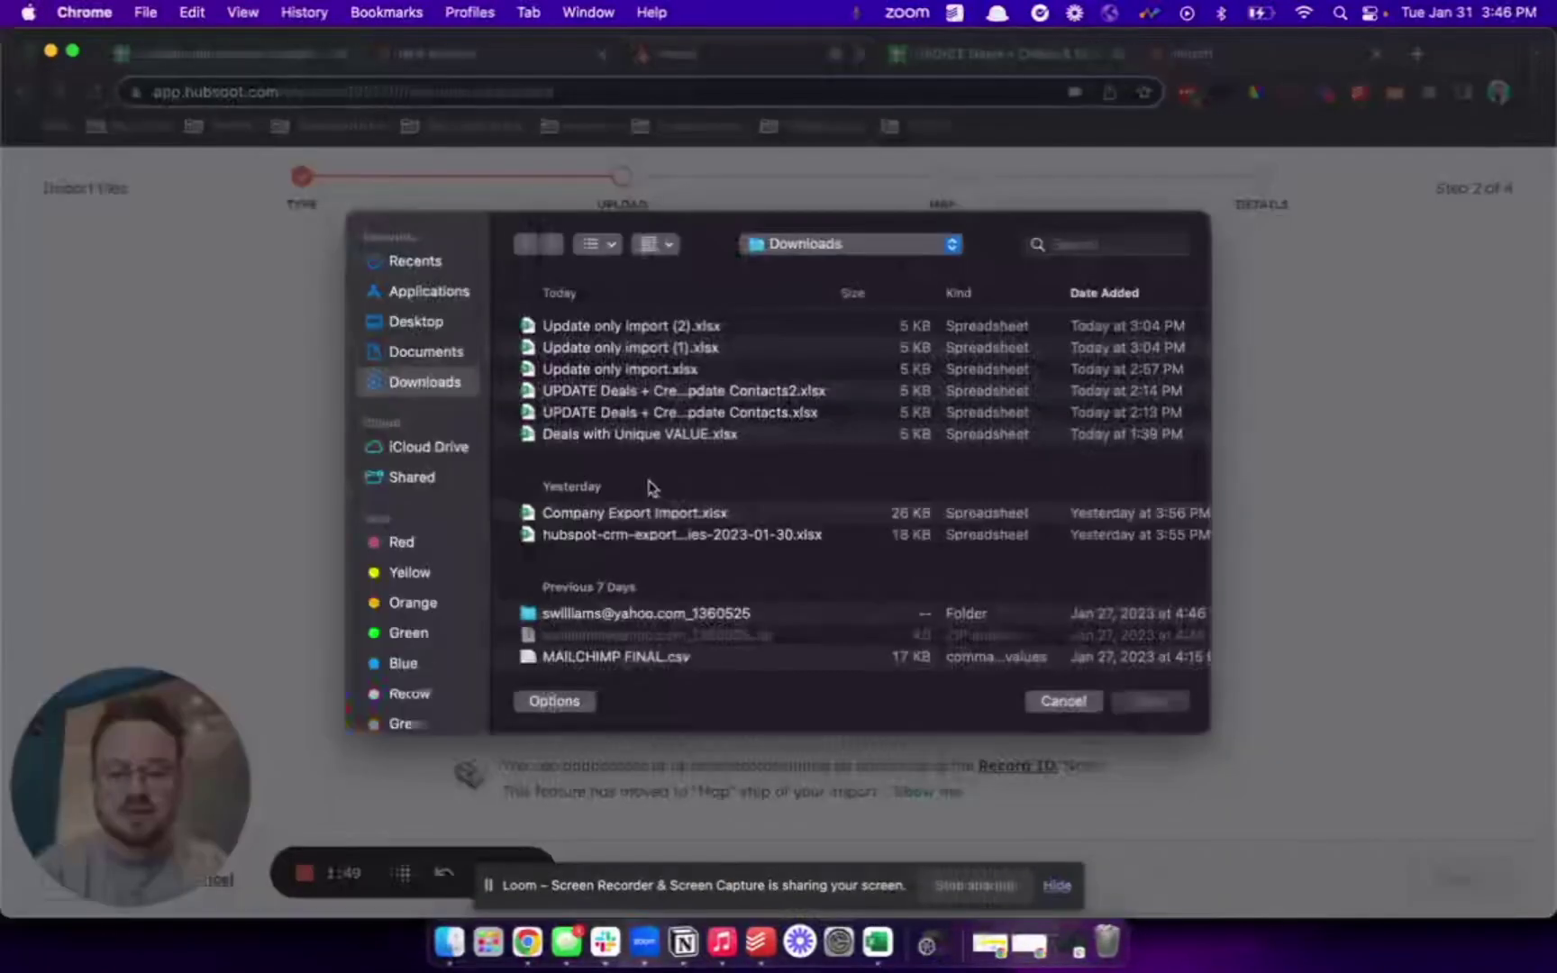
double_click(634, 325)
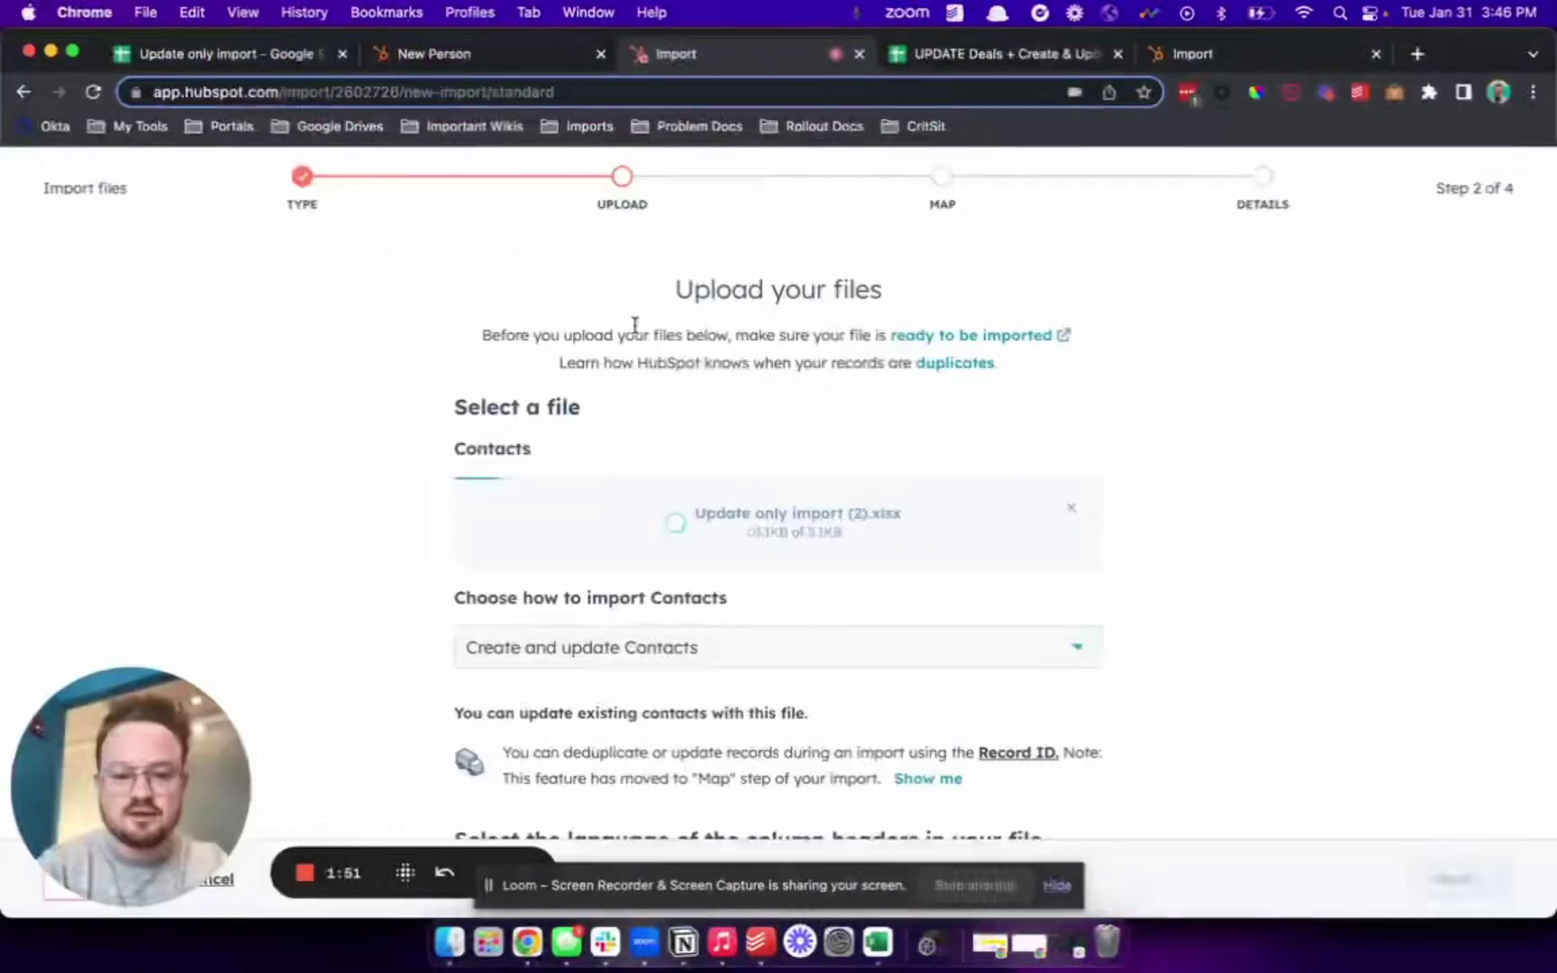
scroll(1067, 511, down, 3)
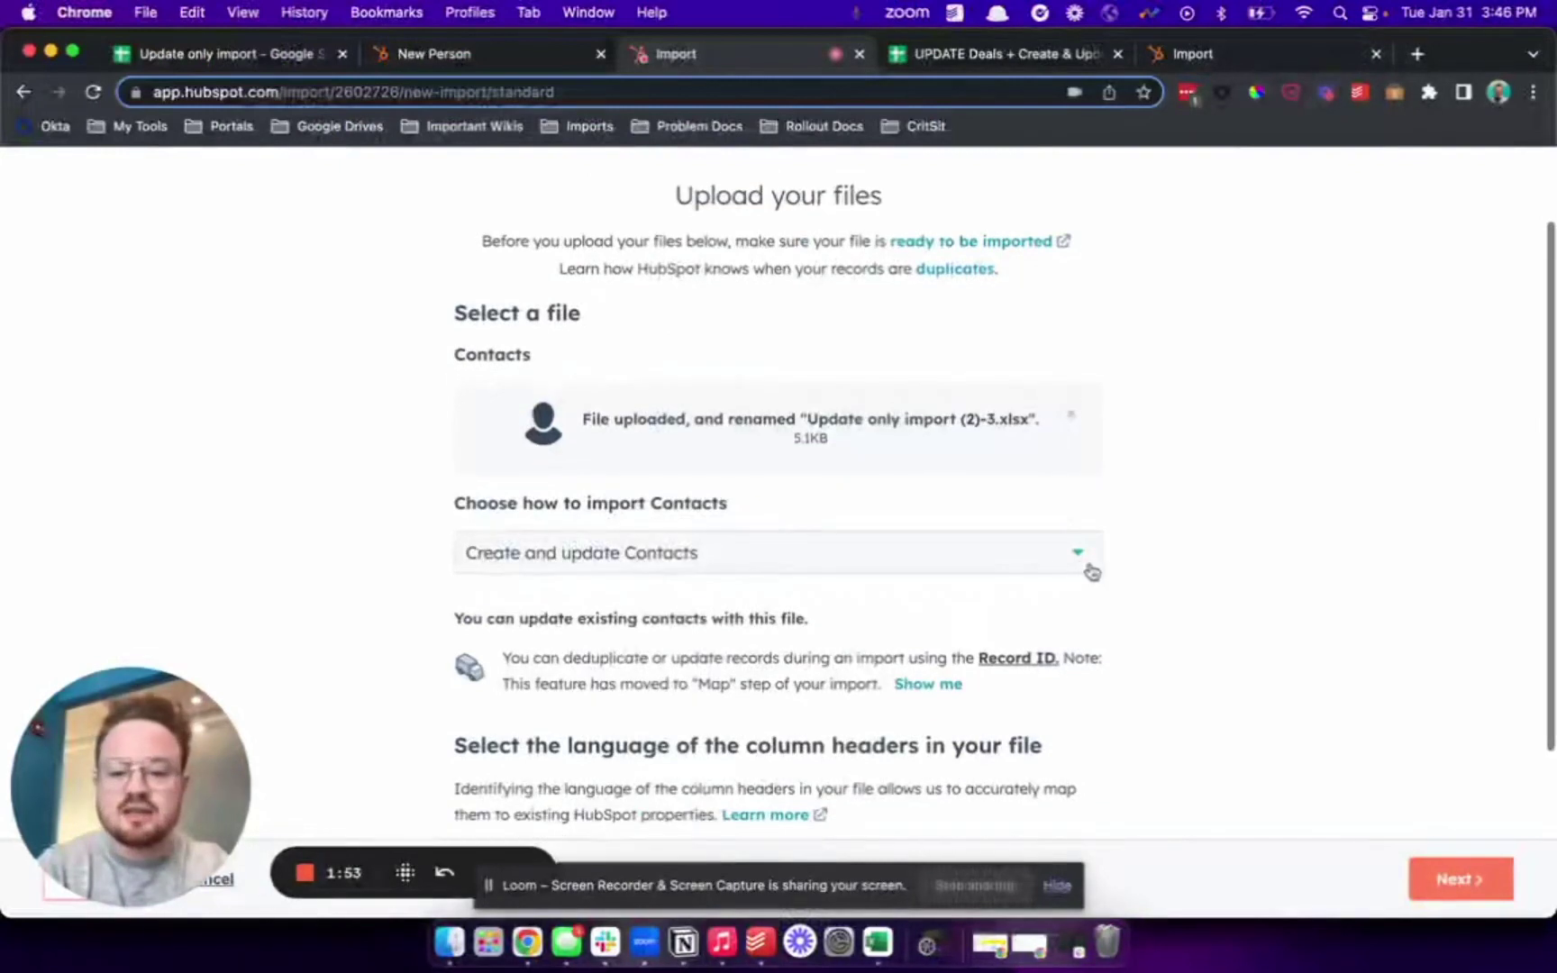
click(1010, 565)
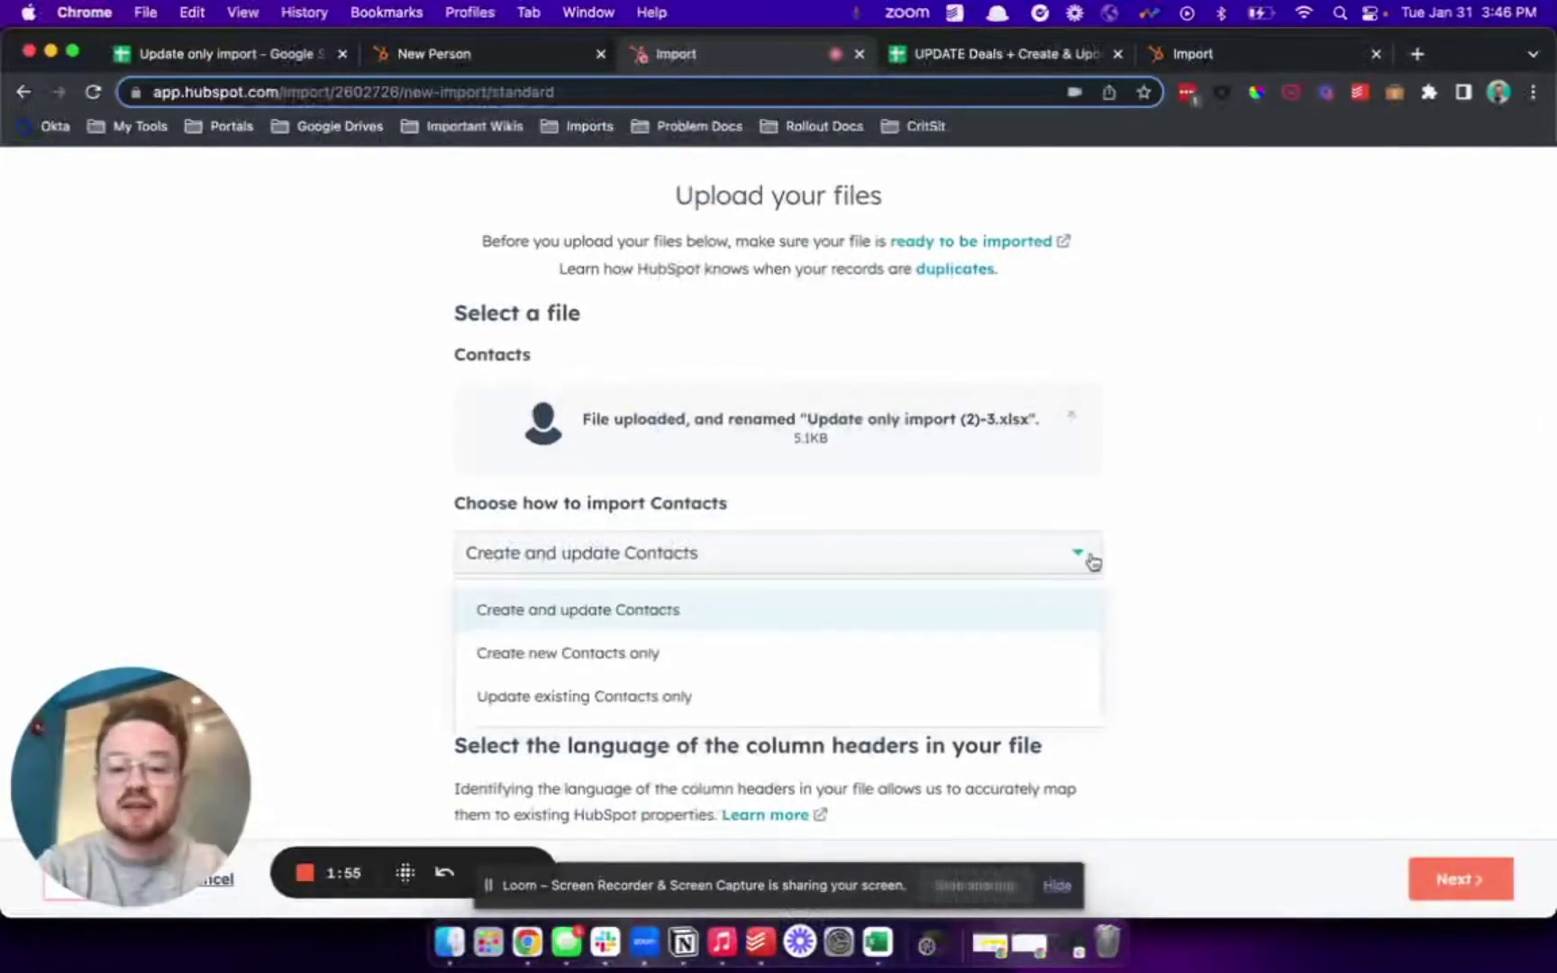
click(1196, 539)
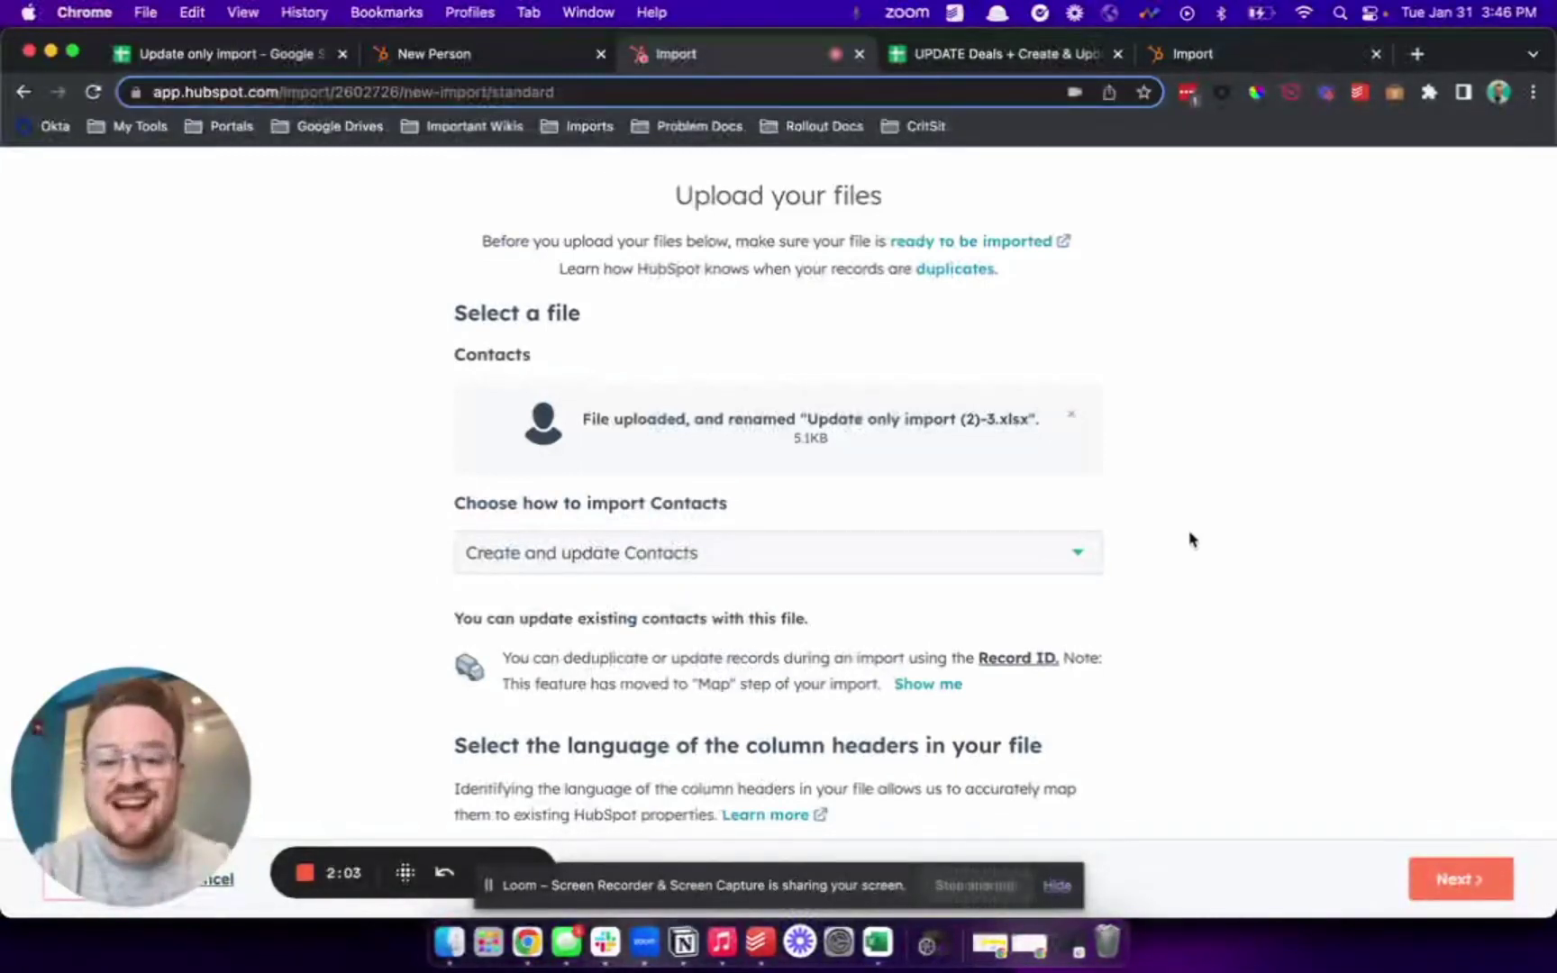
Set the import mode to Create new Contacts only and continue to column mapping
click(1080, 552)
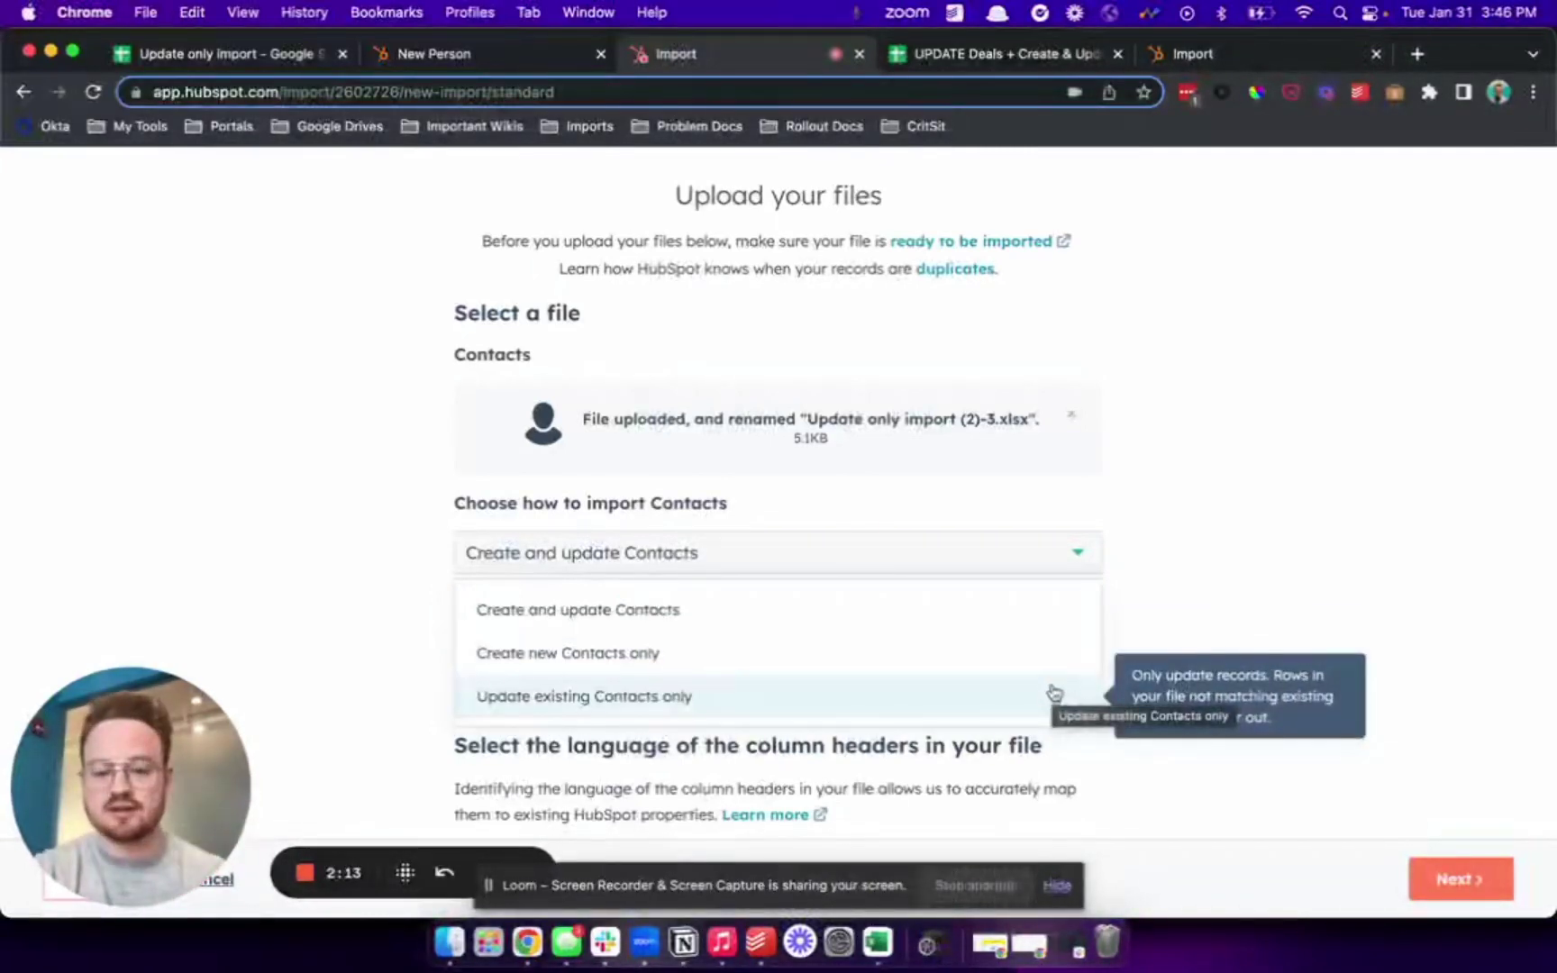
click(1039, 655)
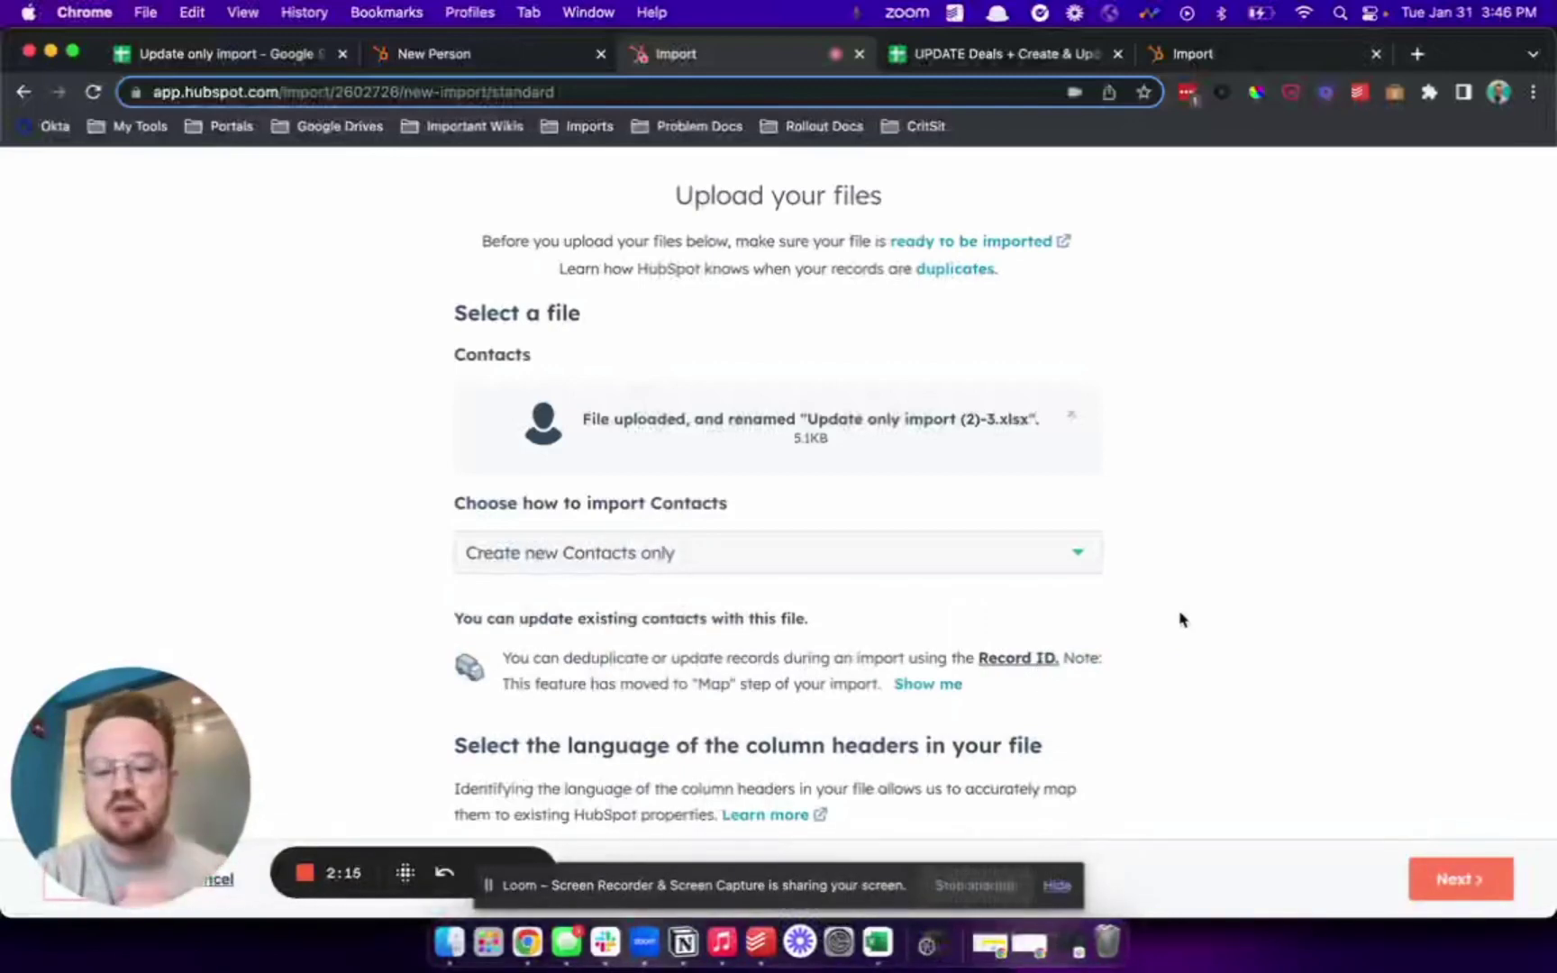
scroll(1179, 618, down, 1)
click(1432, 890)
scroll(809, 464, down, 1)
scroll(808, 464, down, 1)
Dismiss the No errors found notice, verify the First Name, Last Name and Email mappings, and continue
click(1091, 260)
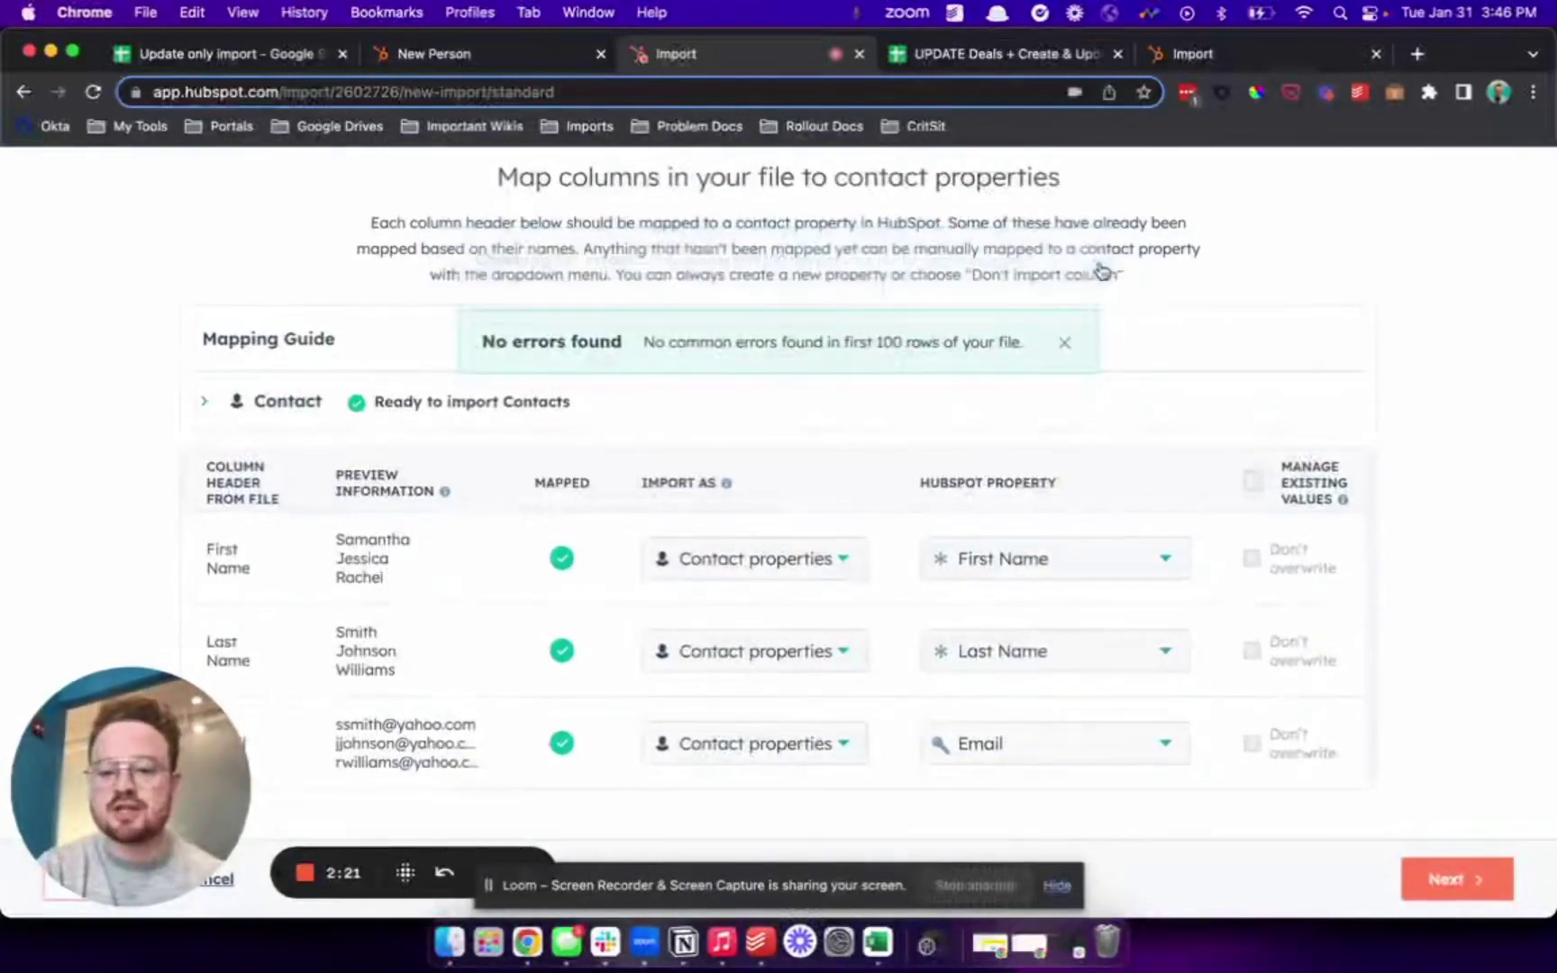
click(1061, 260)
scroll(747, 423, down, 1)
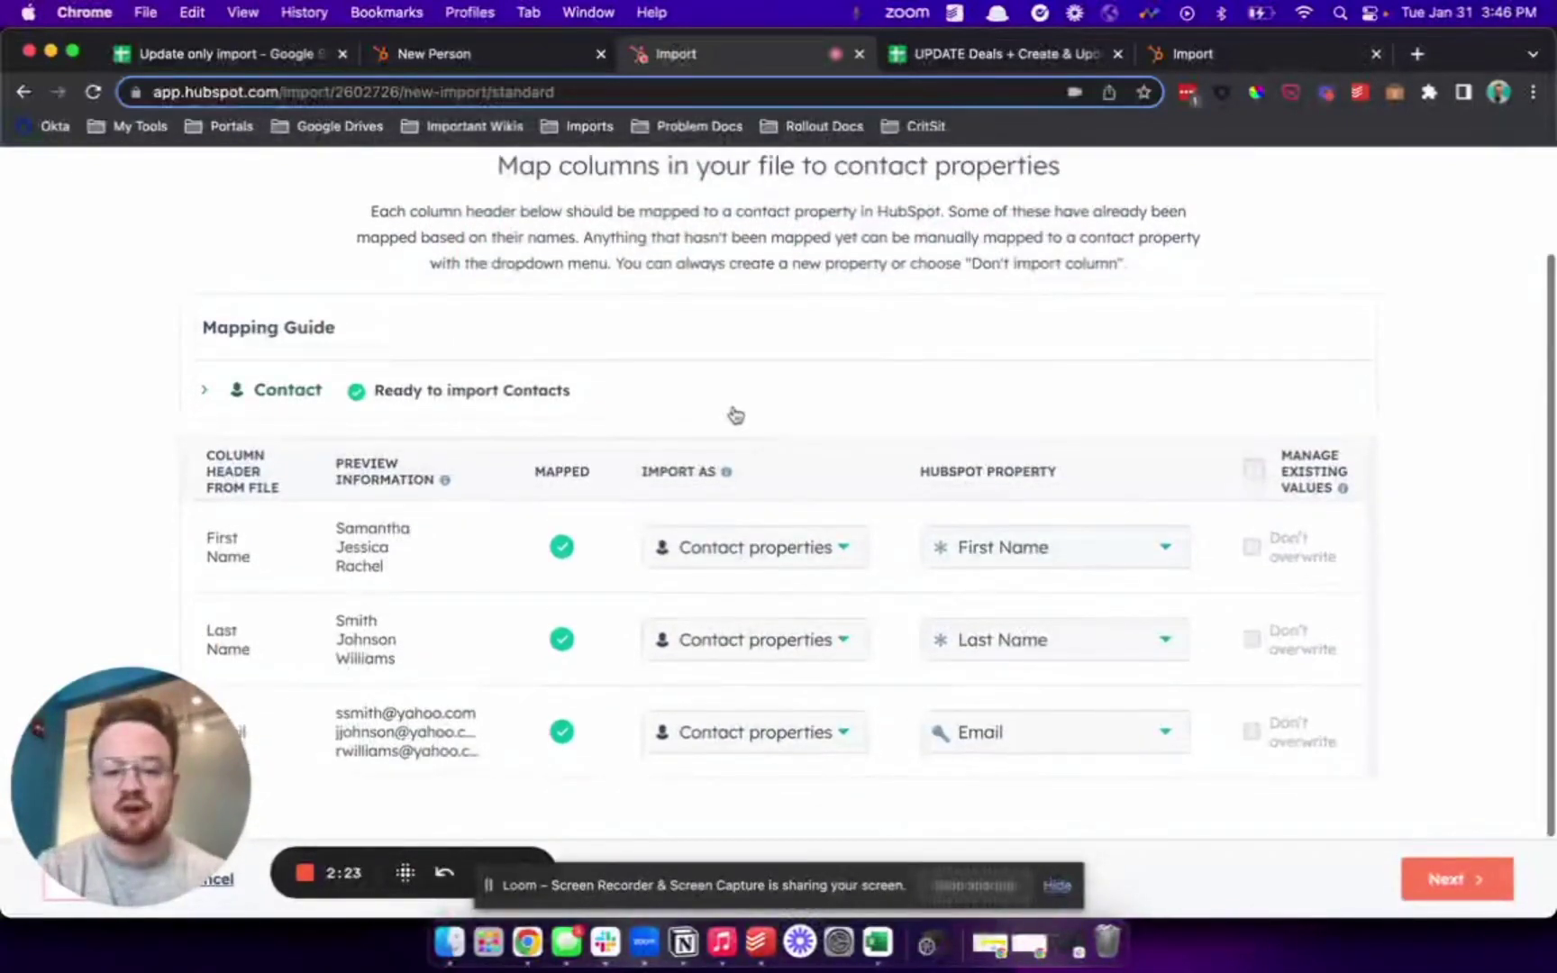
click(735, 416)
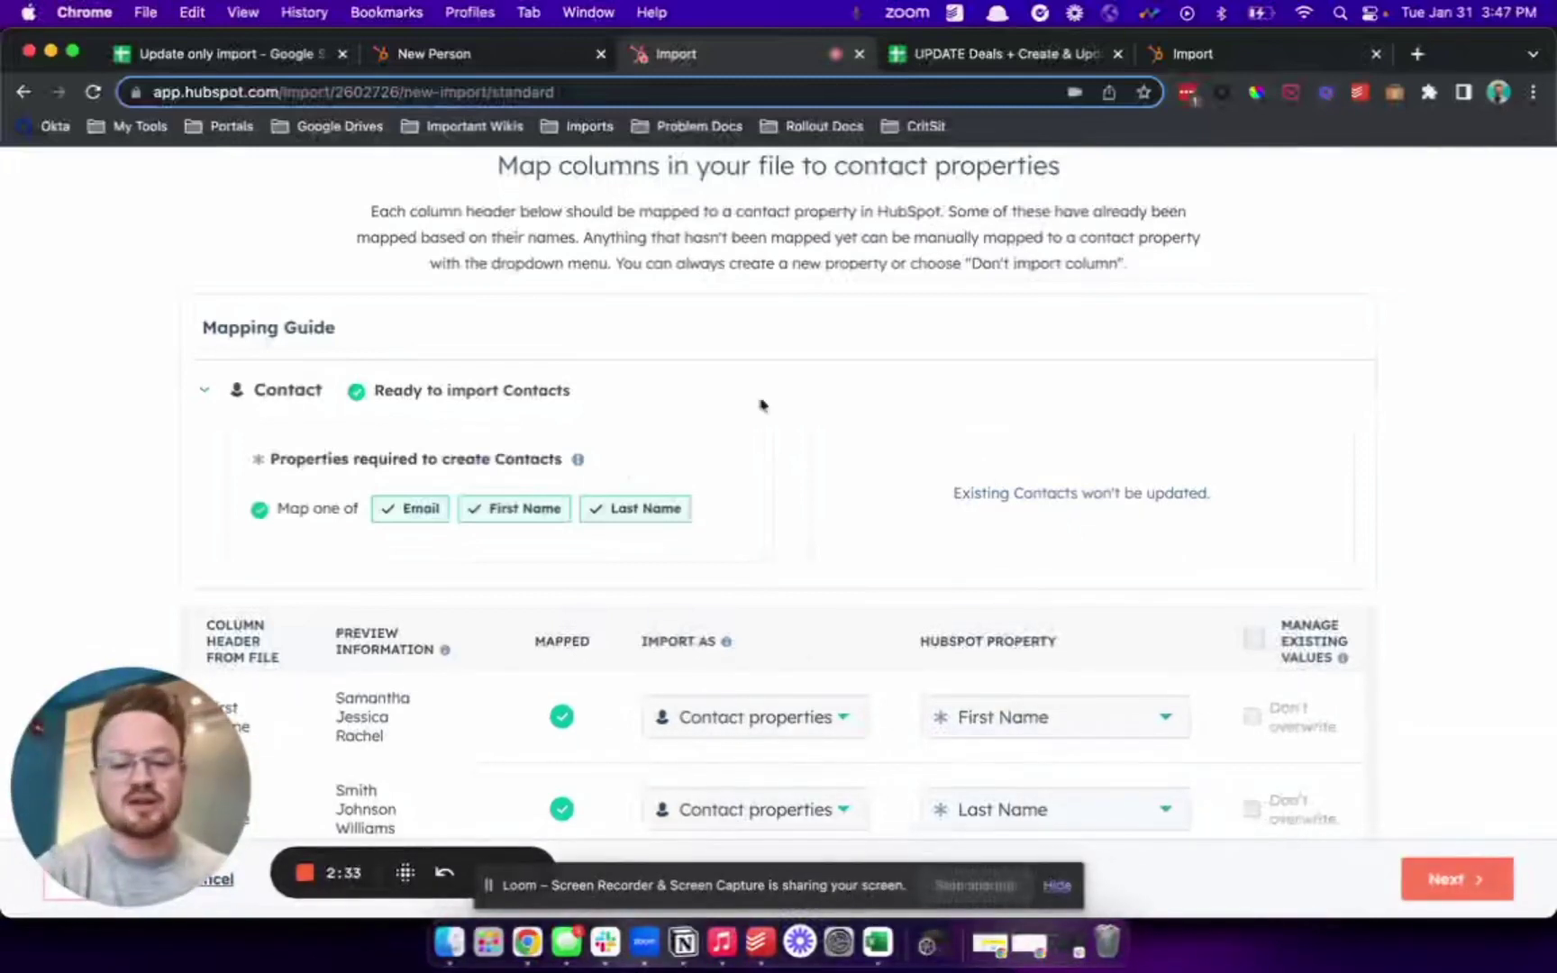
scroll(1084, 535, down, 4)
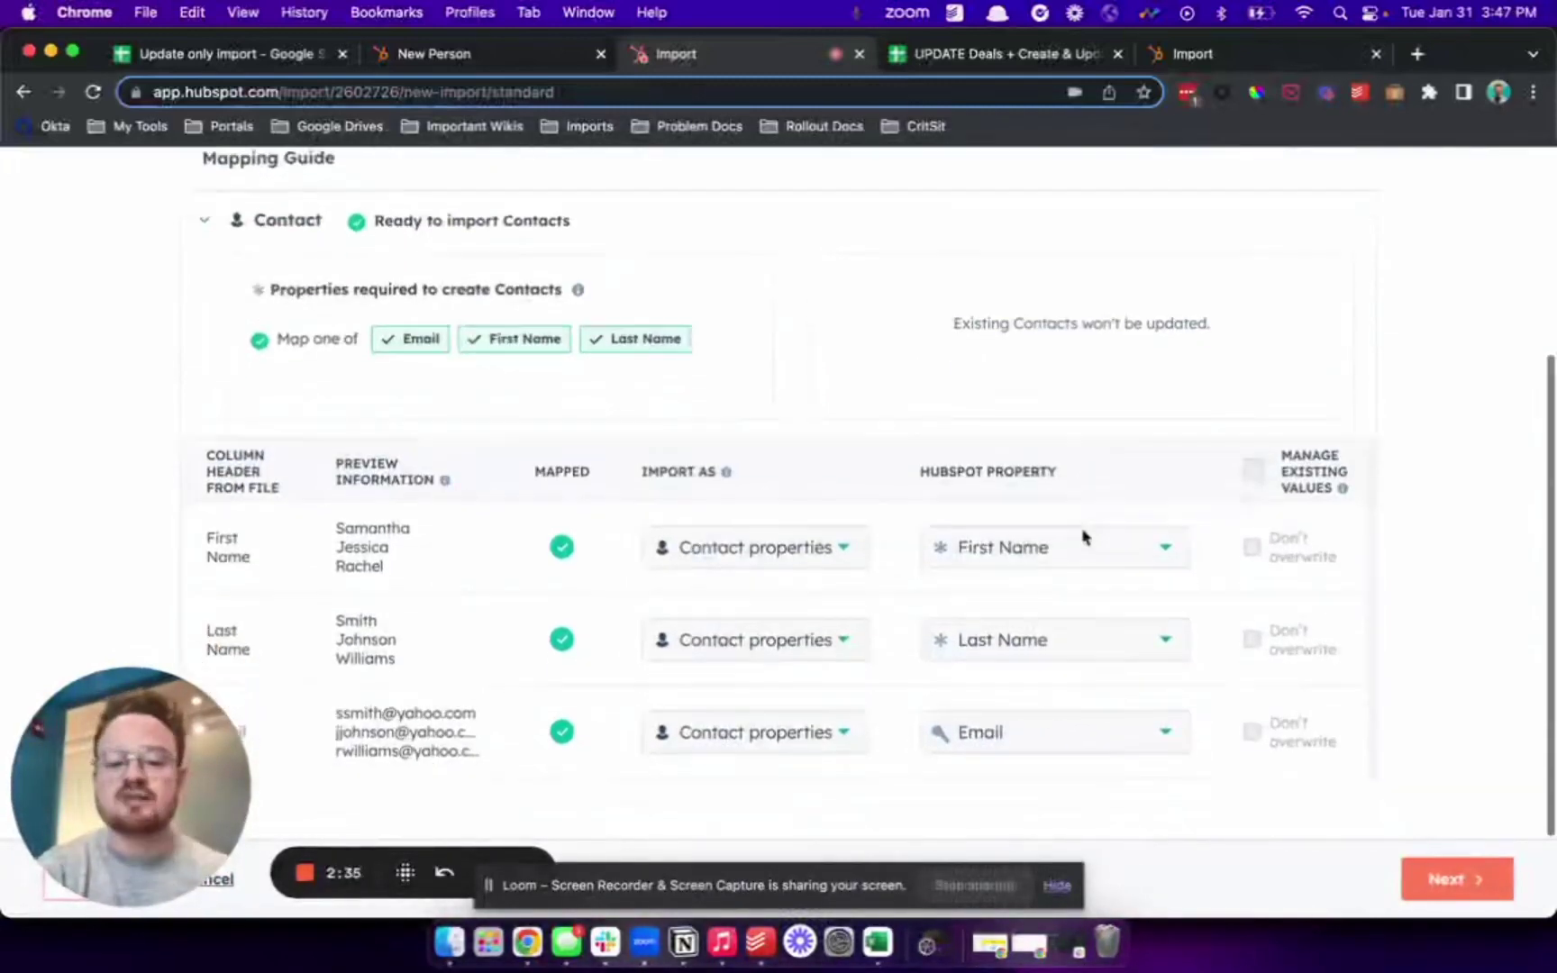
click(1416, 868)
Accept the contact consent statement, finish the import, and scroll through its results summary
click(966, 537)
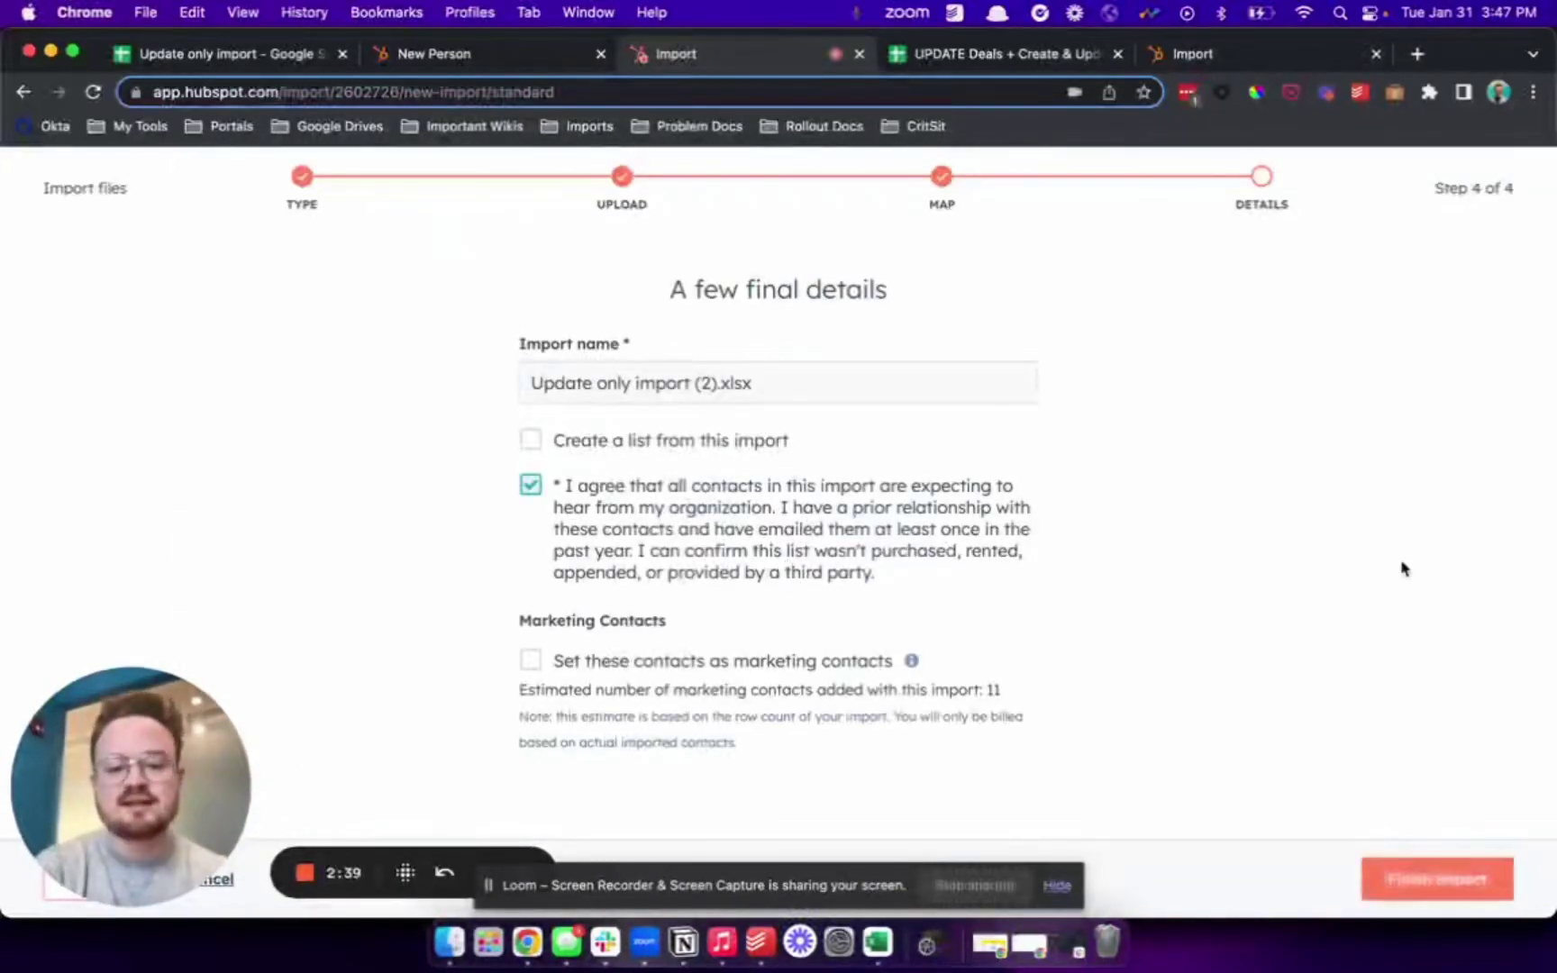
click(1491, 883)
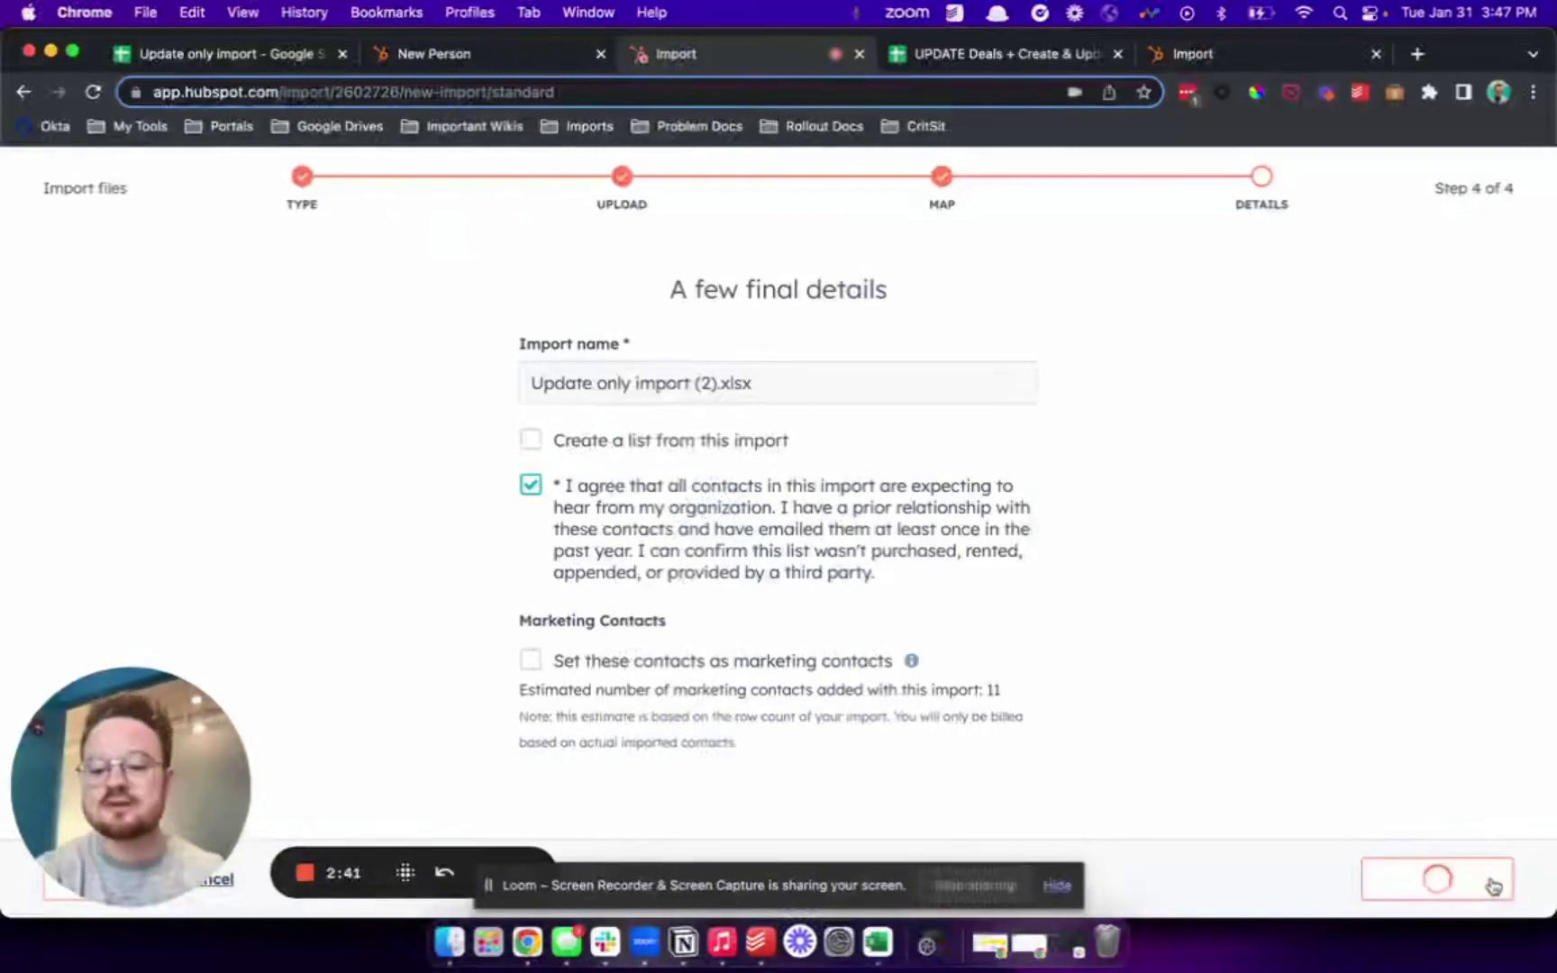
scroll(1175, 662, down, 2)
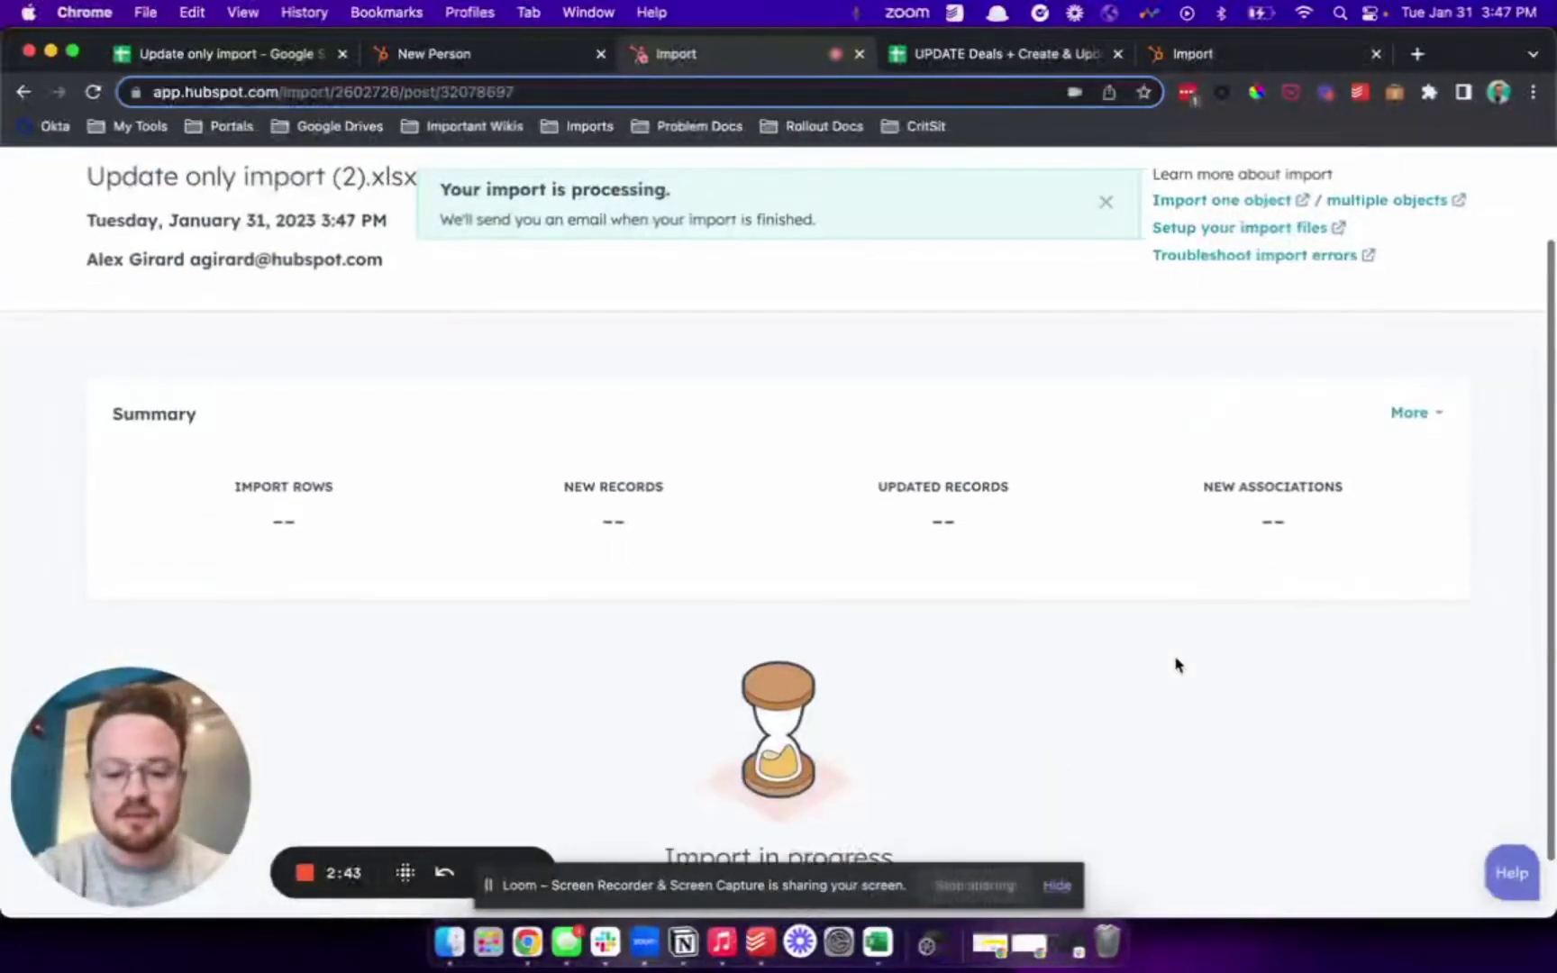
scroll(1175, 665, down, 1)
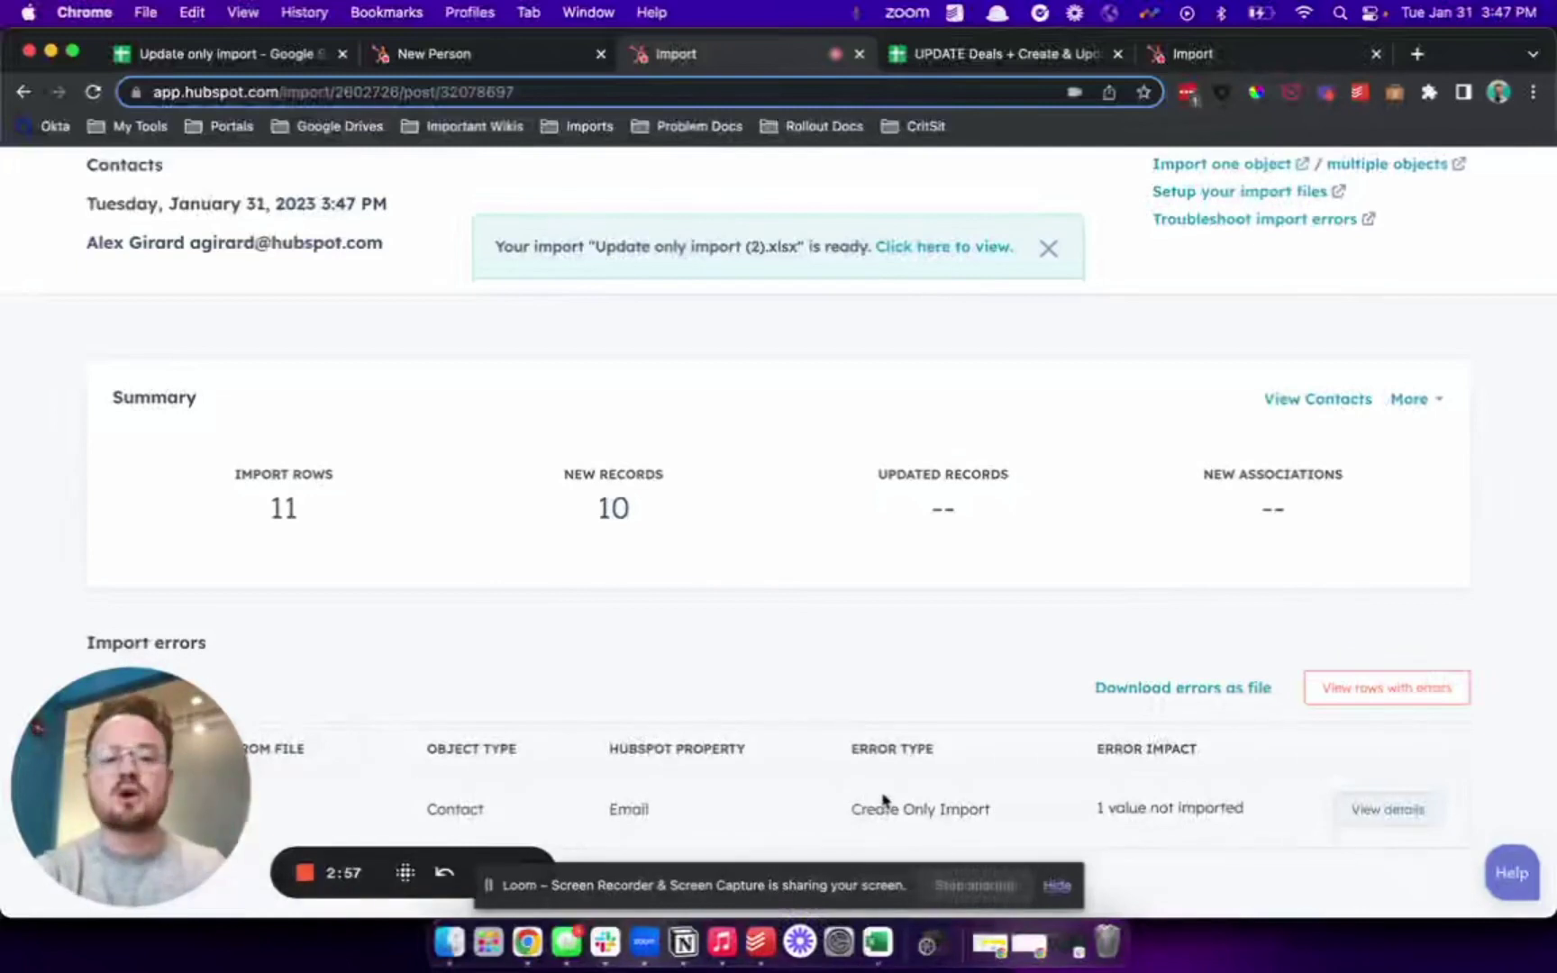
Reload the New Person contact record, check the deals-and-contacts sheet, and return to Imports
click(453, 54)
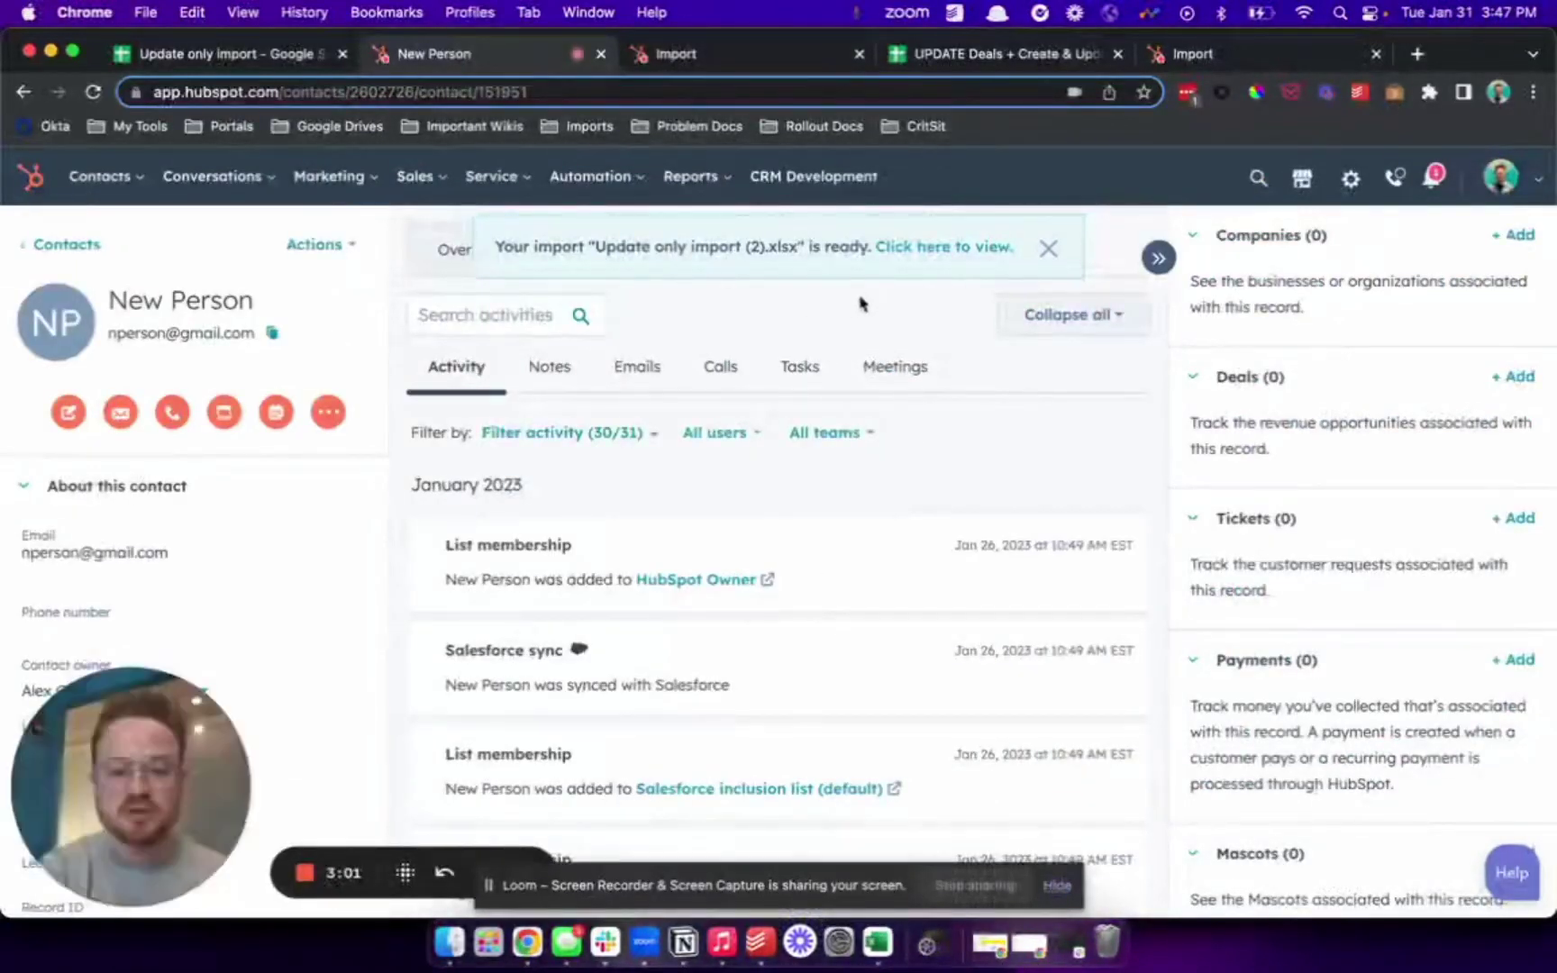
key(super+r)
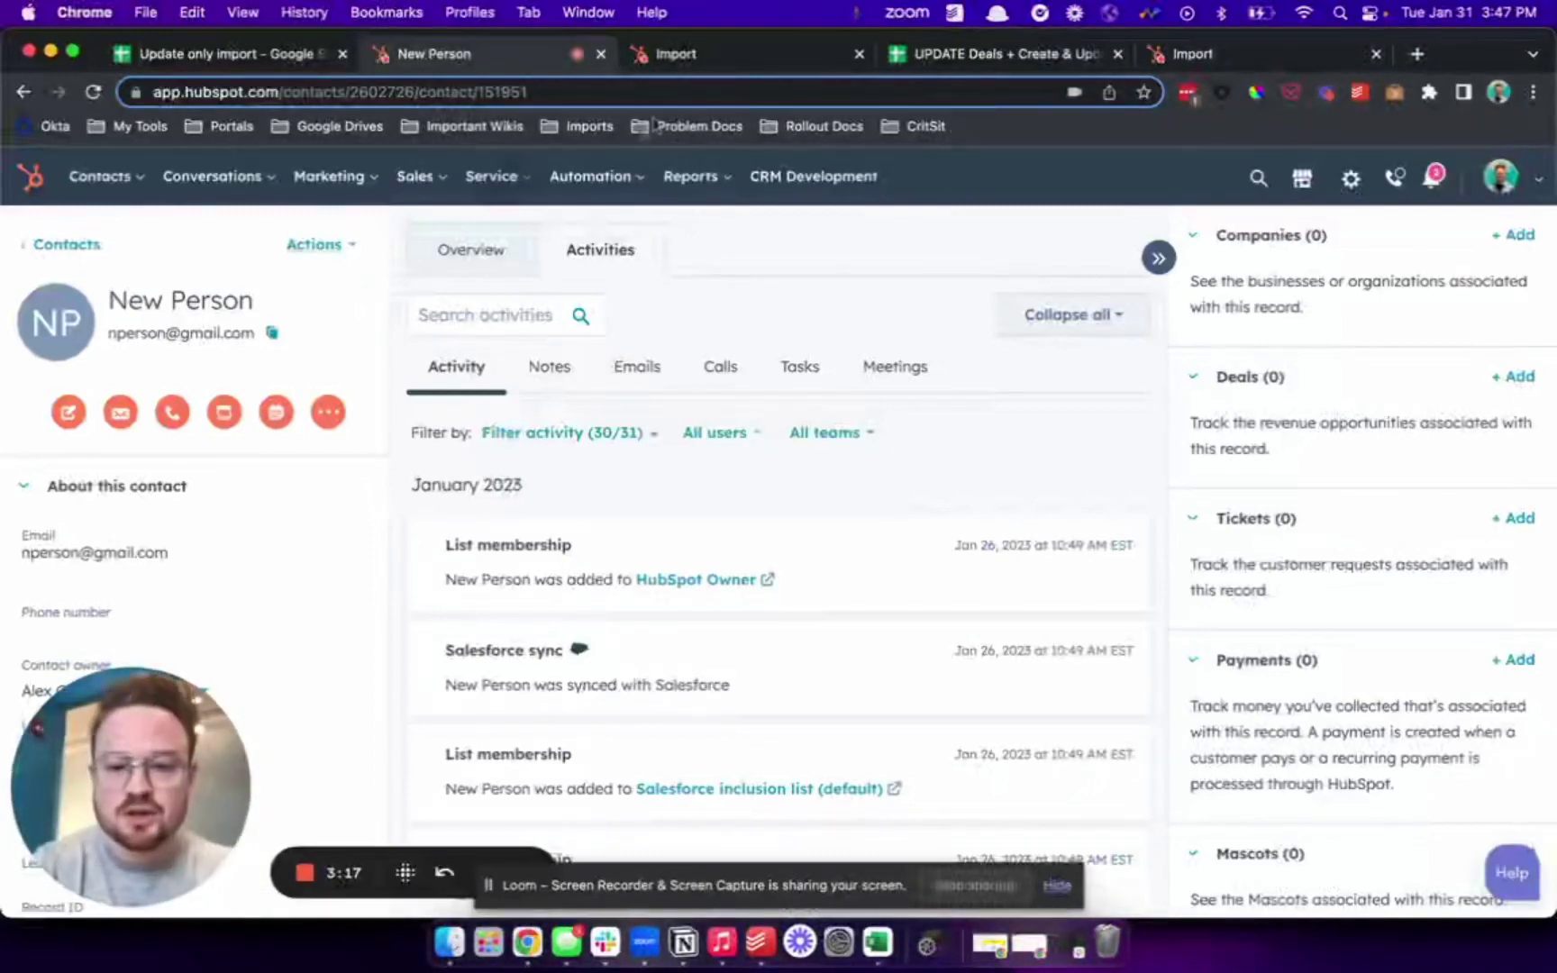
click(896, 54)
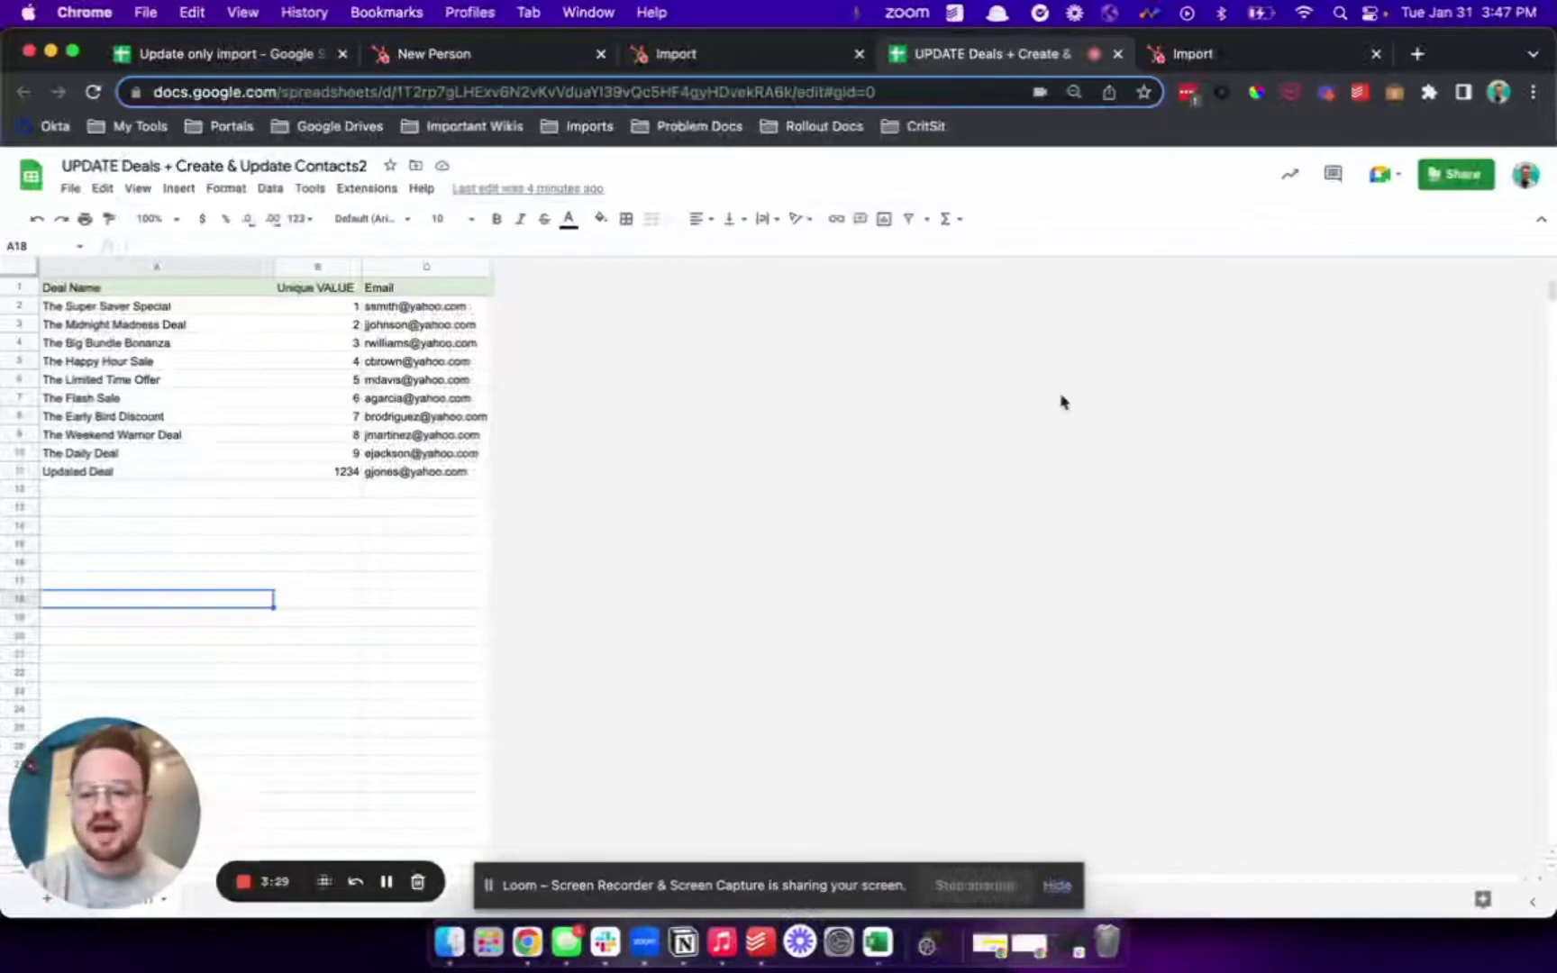
click(1250, 60)
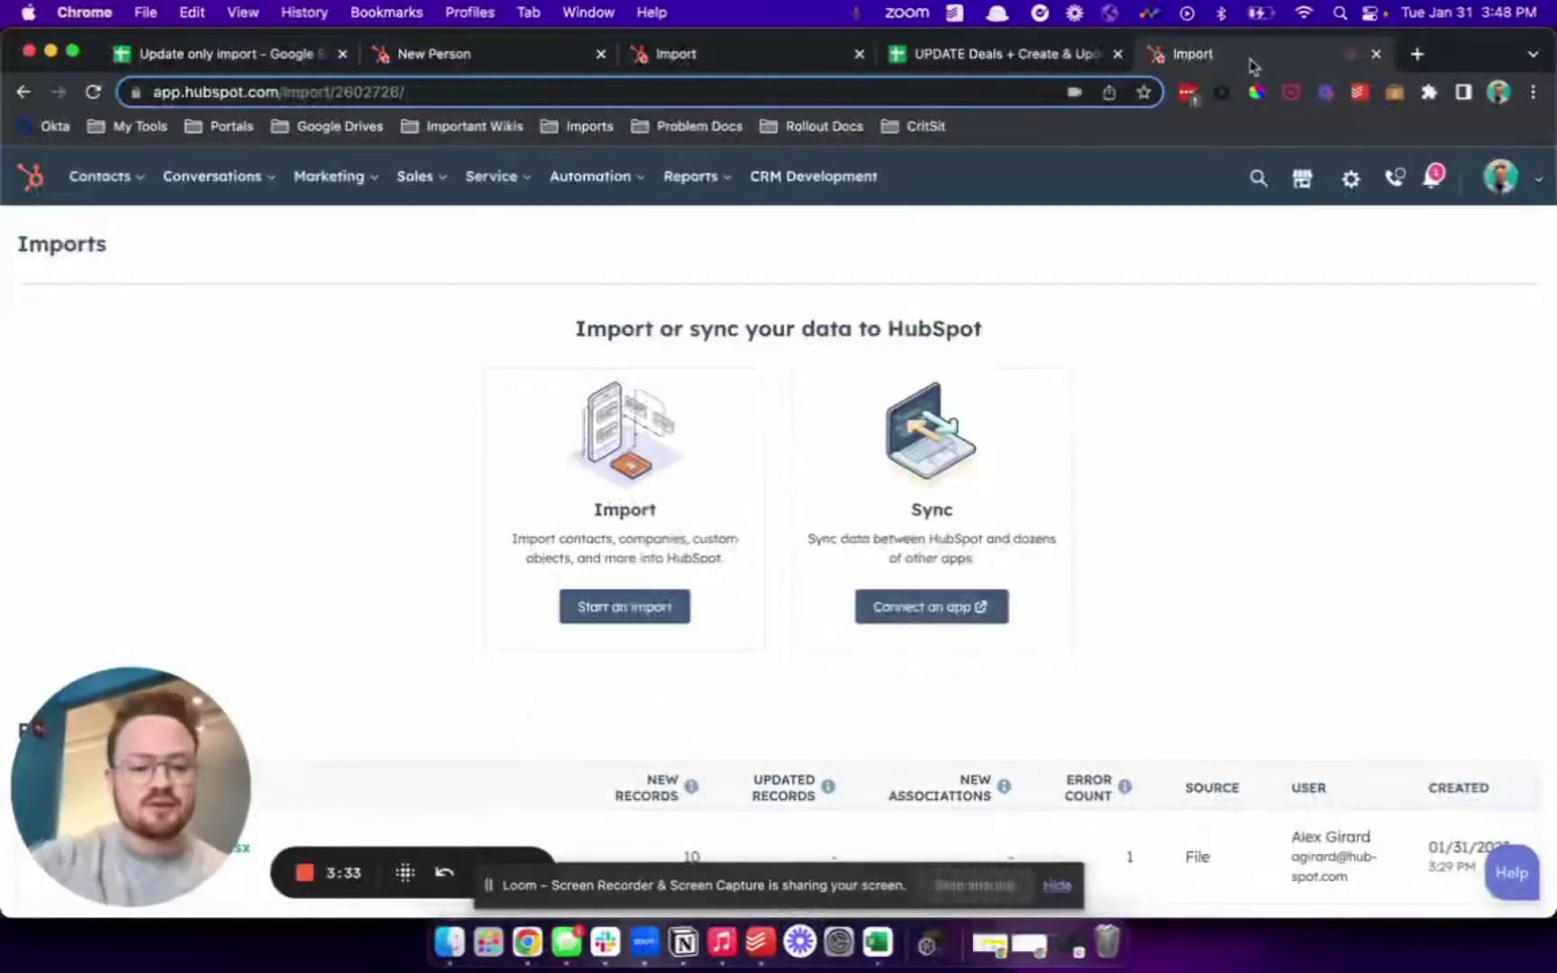
Start a one-file, multiple-object import from the computer with Contacts and Deals selected
click(643, 613)
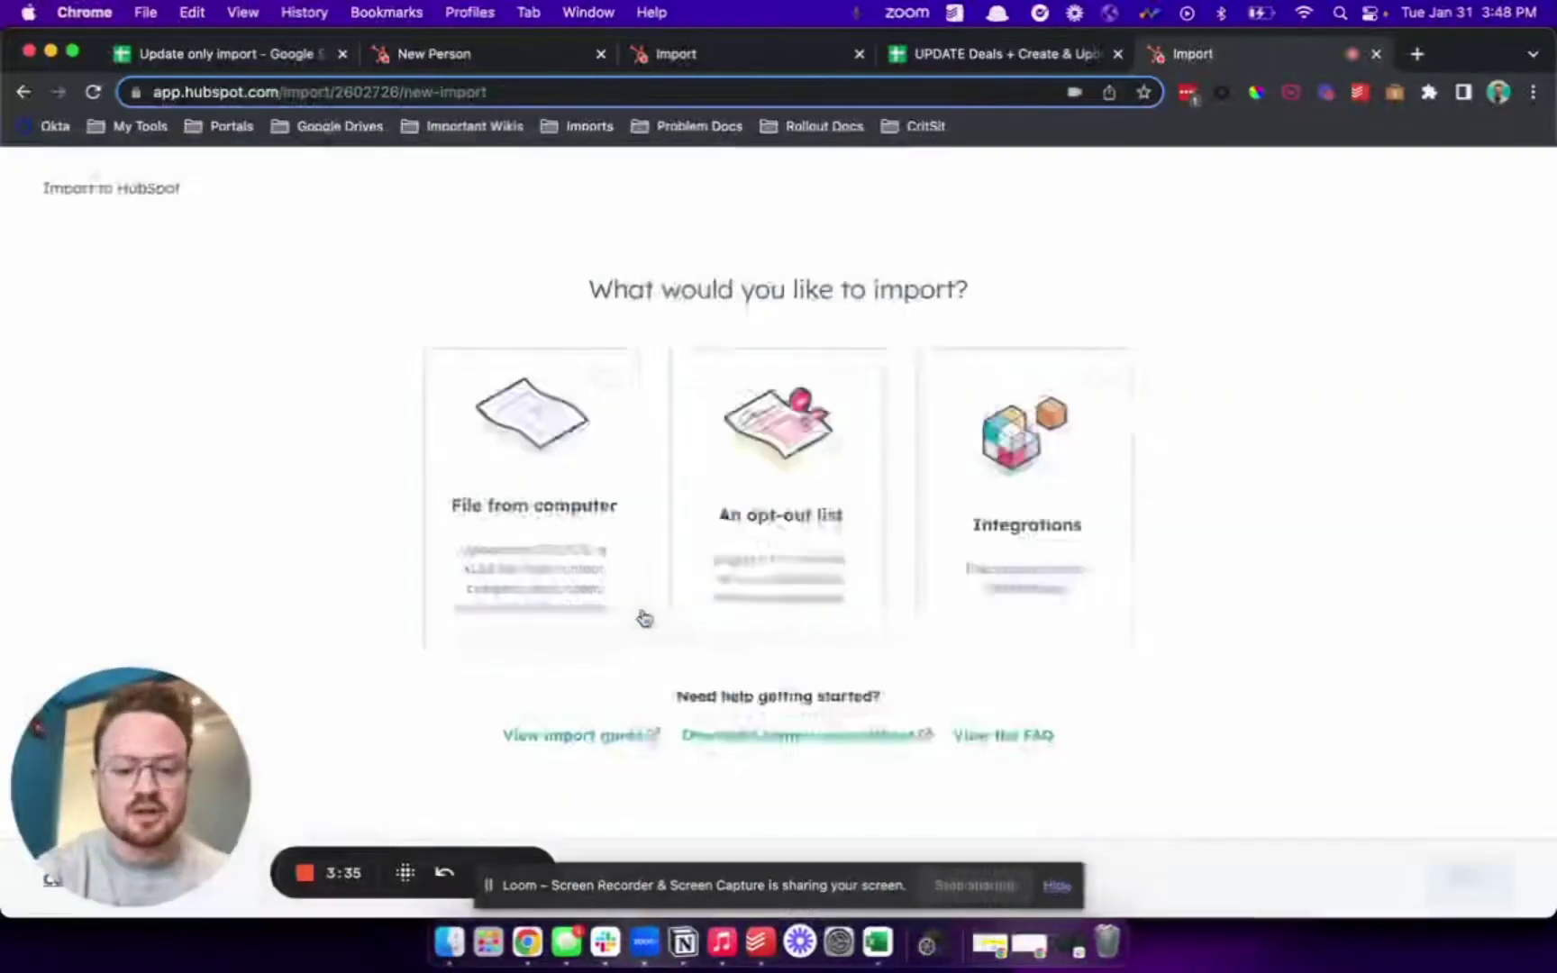
double_click(576, 584)
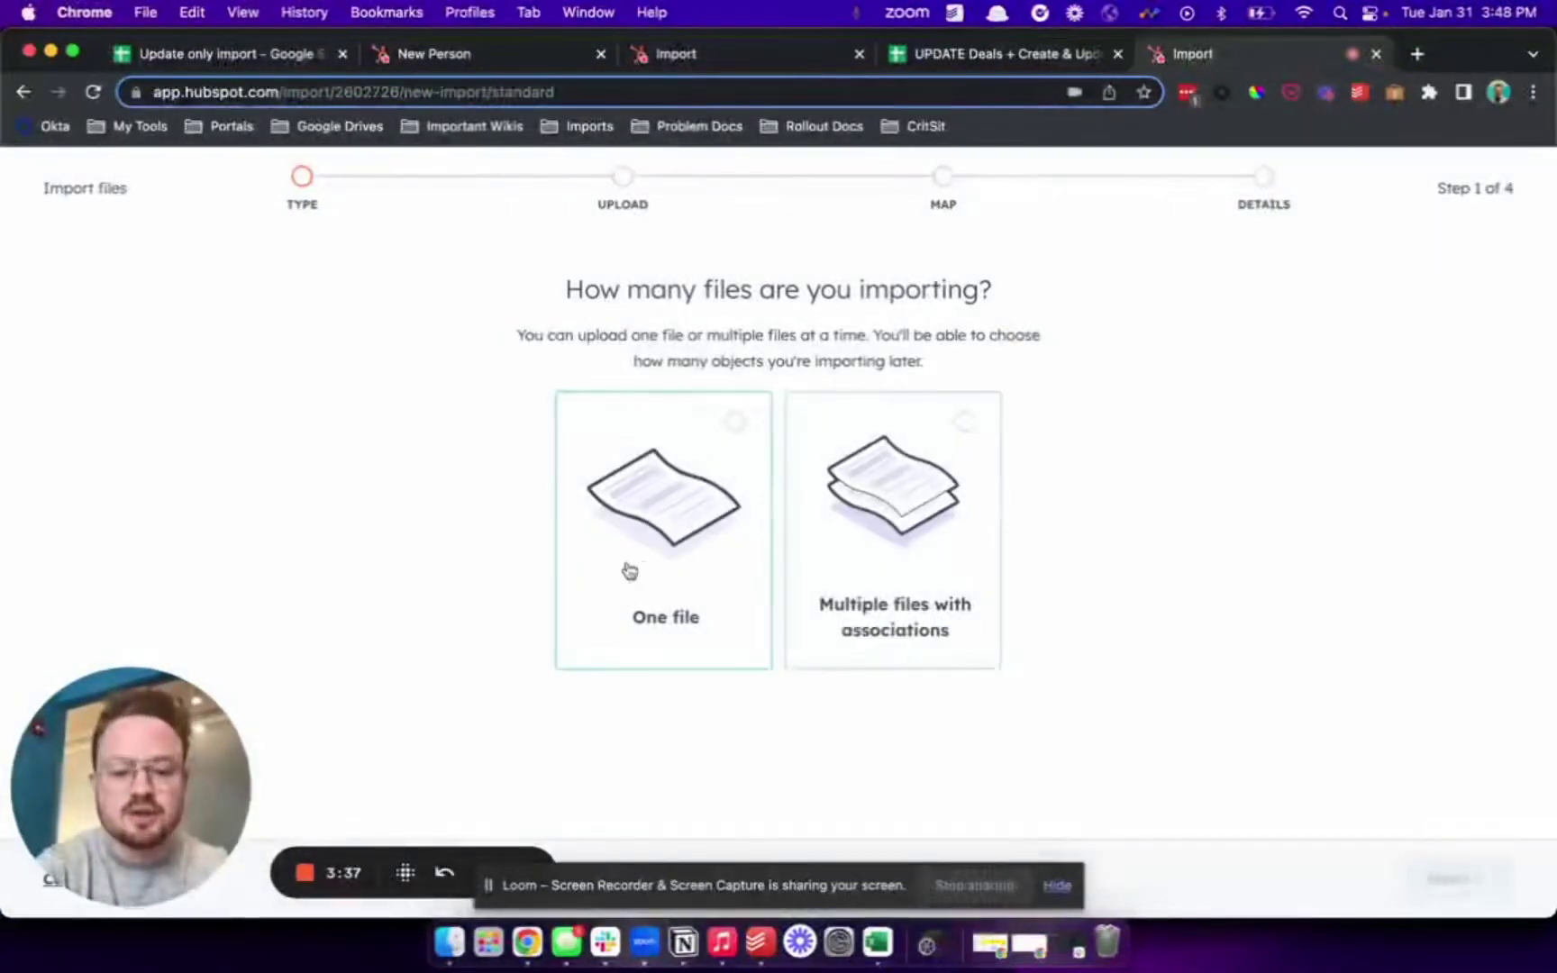
double_click(643, 566)
double_click(872, 530)
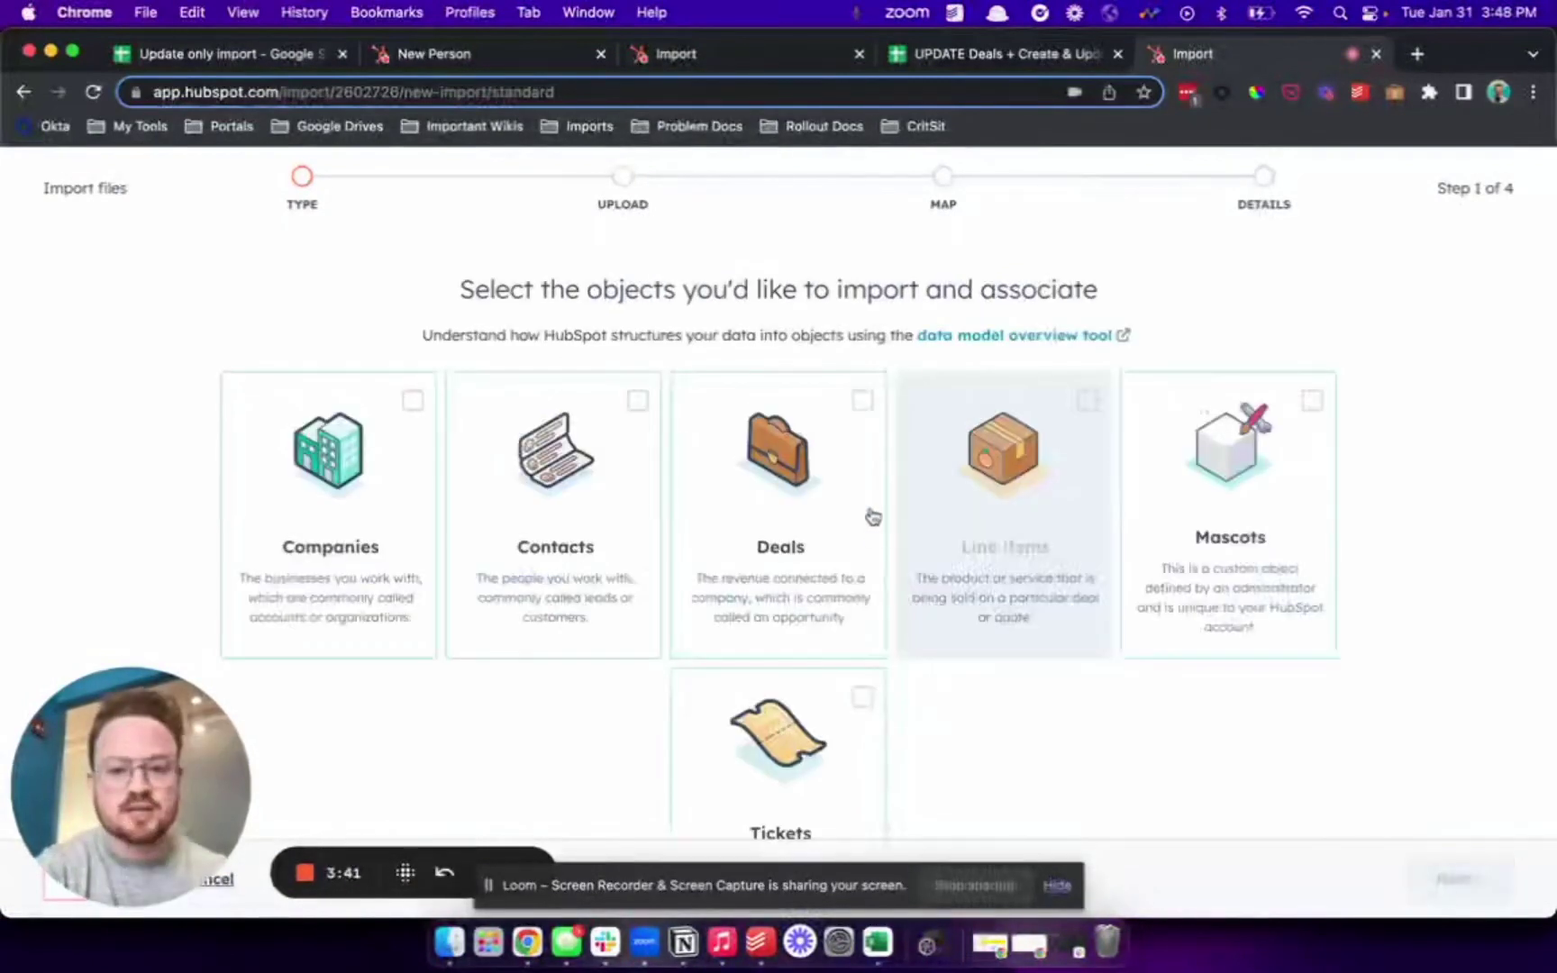
click(581, 460)
click(737, 484)
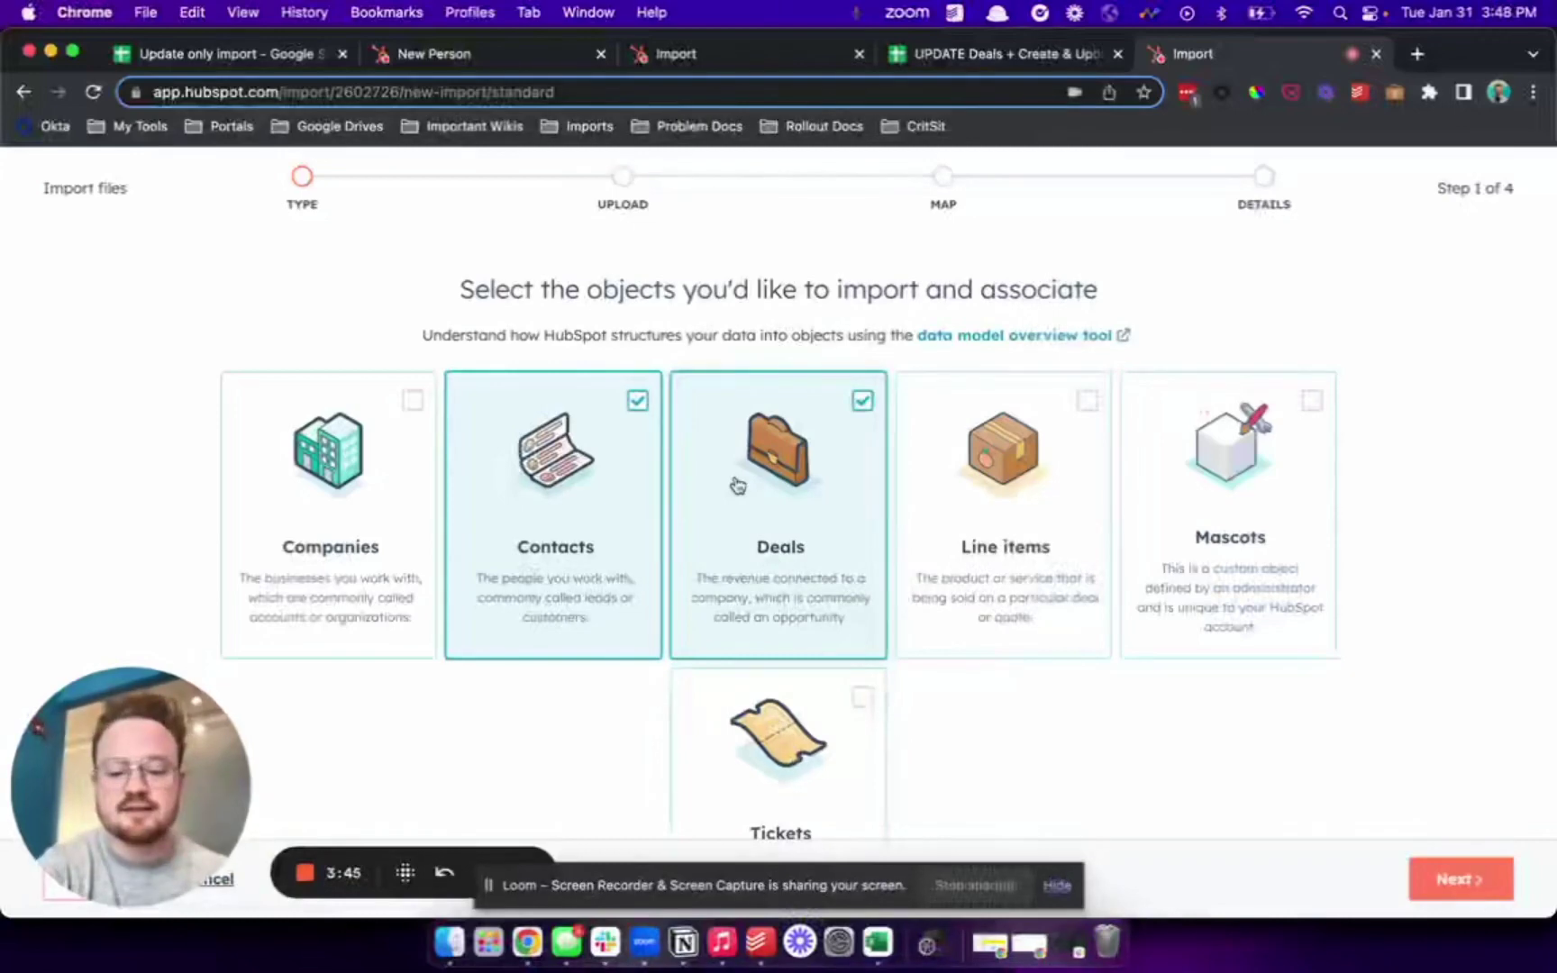
click(736, 485)
scroll(735, 483, down, 1)
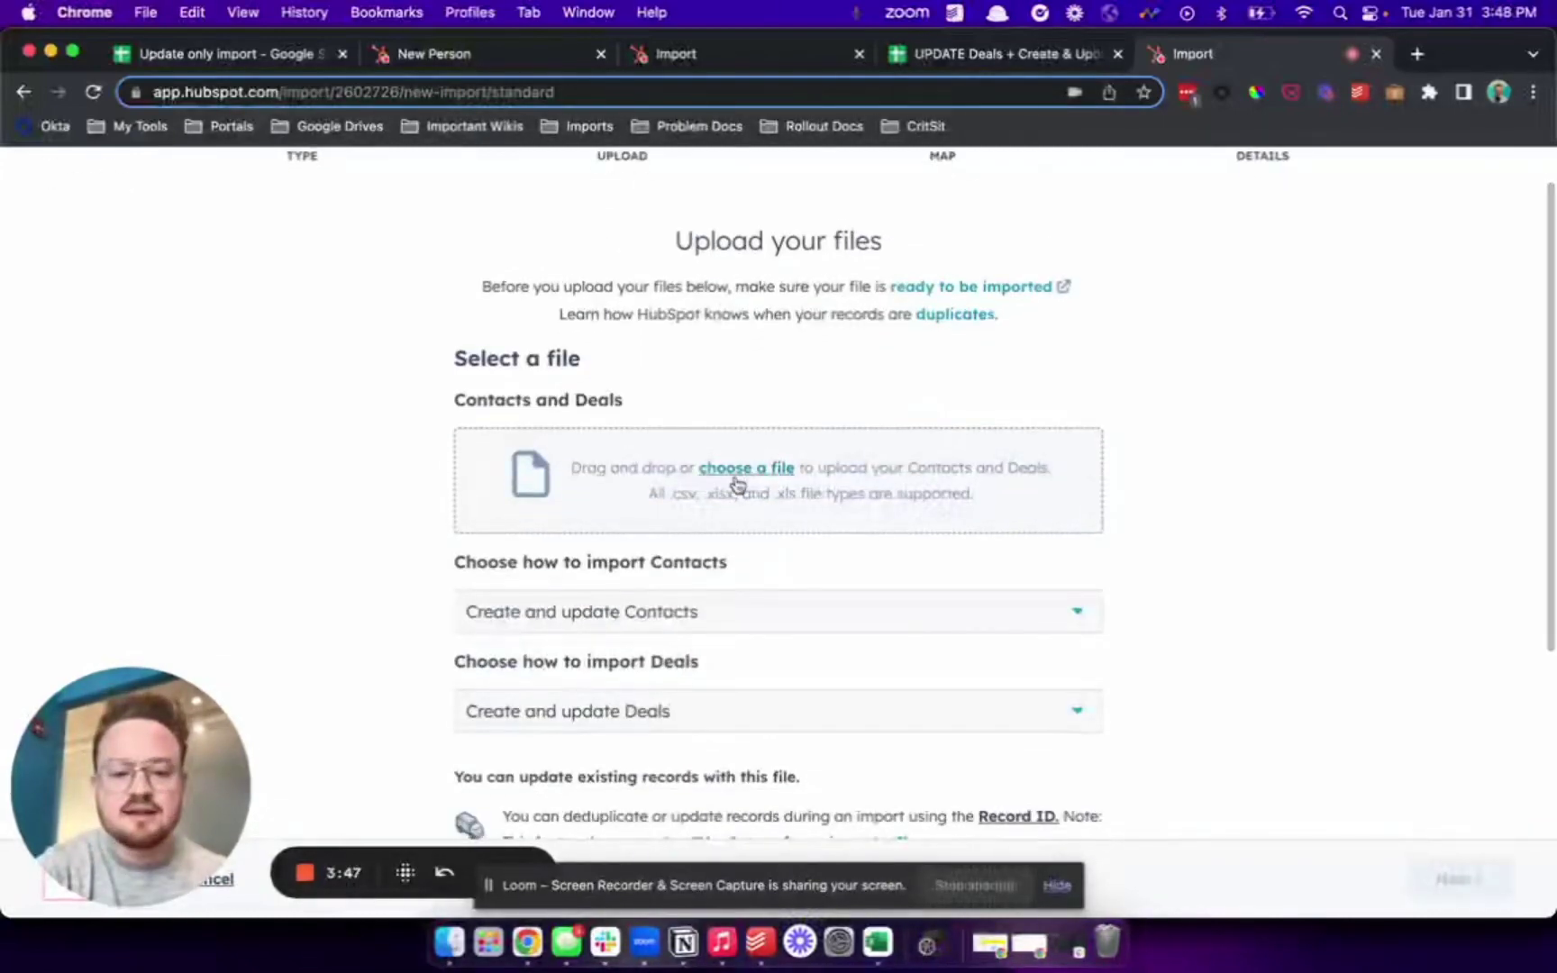
Upload the UPDATE Deals + Create & Update Contacts2 spreadsheet
click(737, 484)
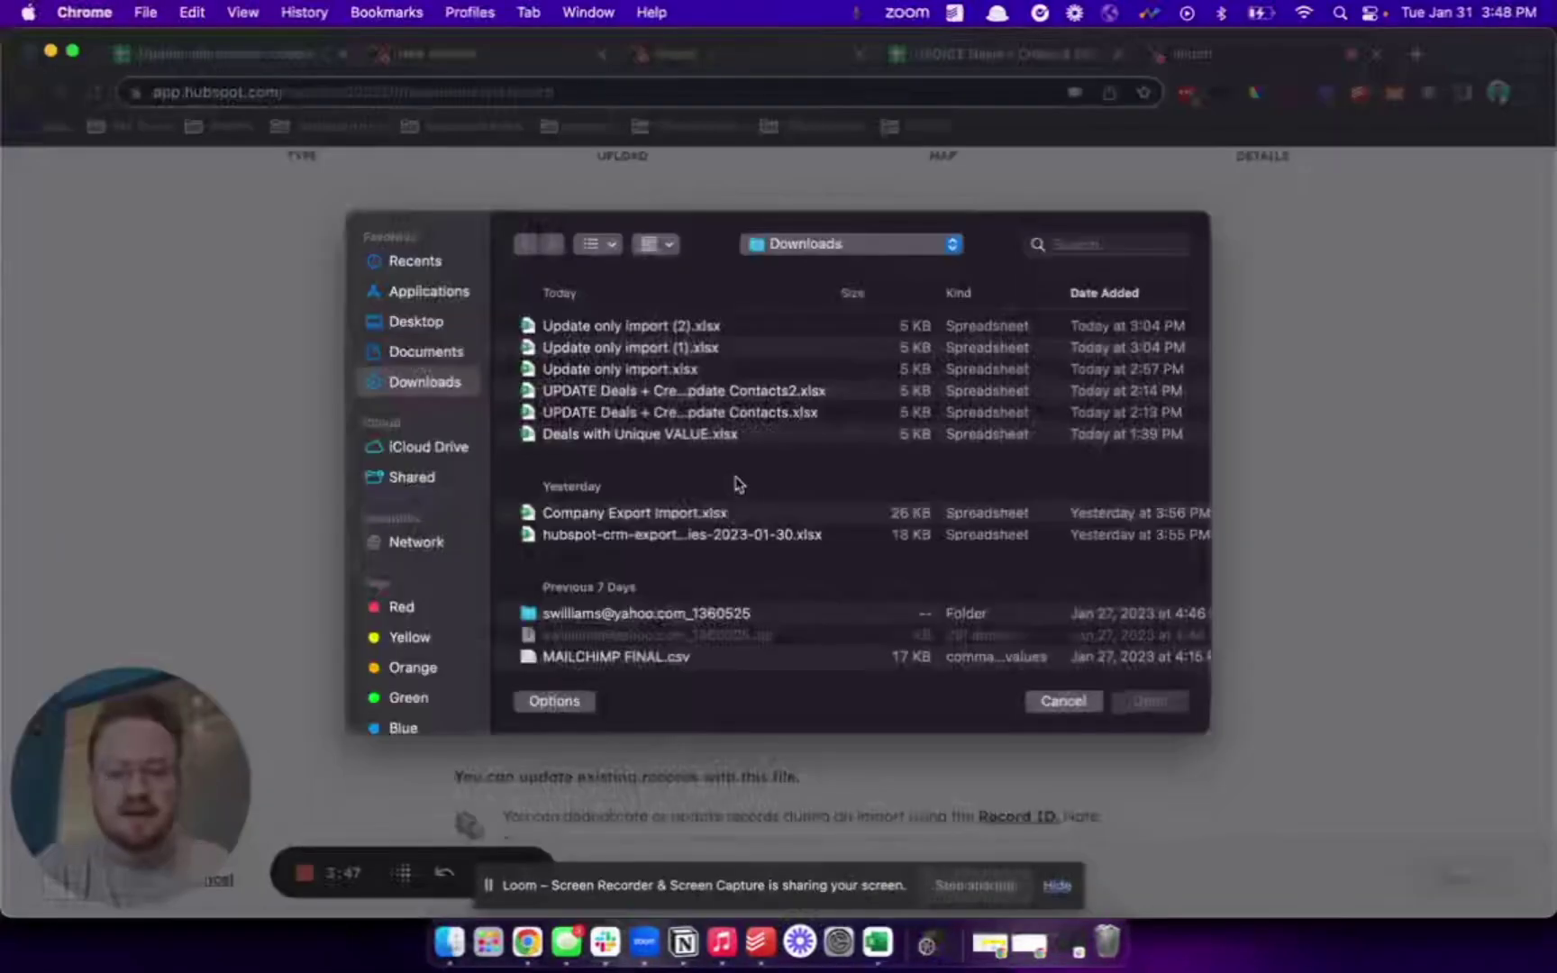
click(638, 396)
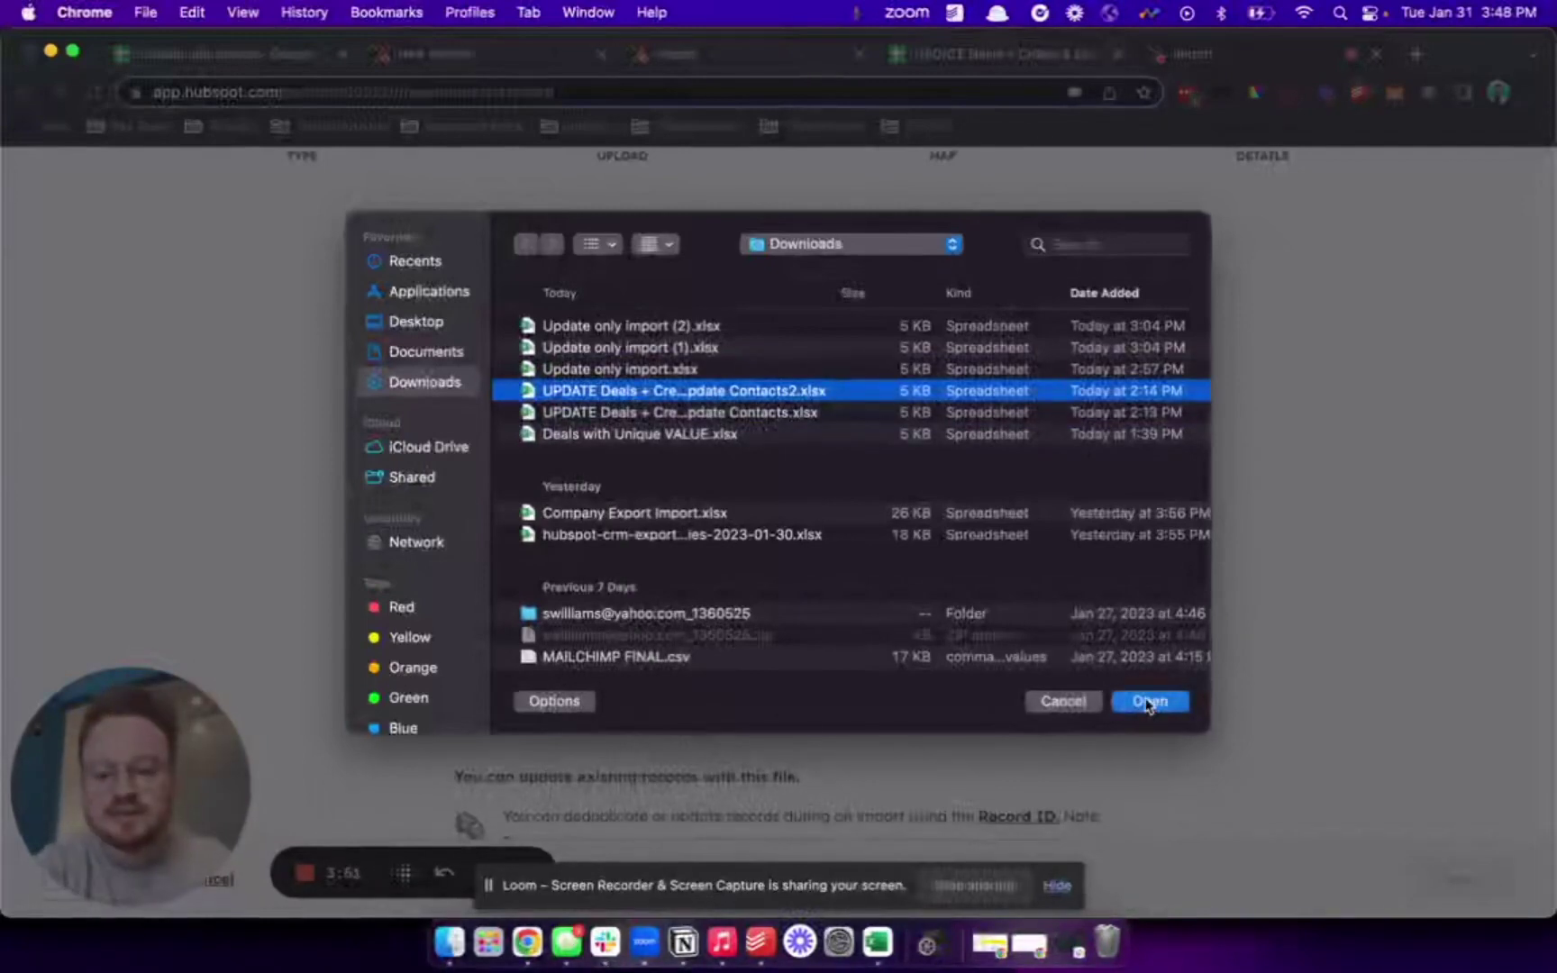
click(1147, 701)
scroll(685, 595, down, 1)
Set Contacts to Create new Contacts only and Deals to Update existing Deals only, then continue
click(696, 550)
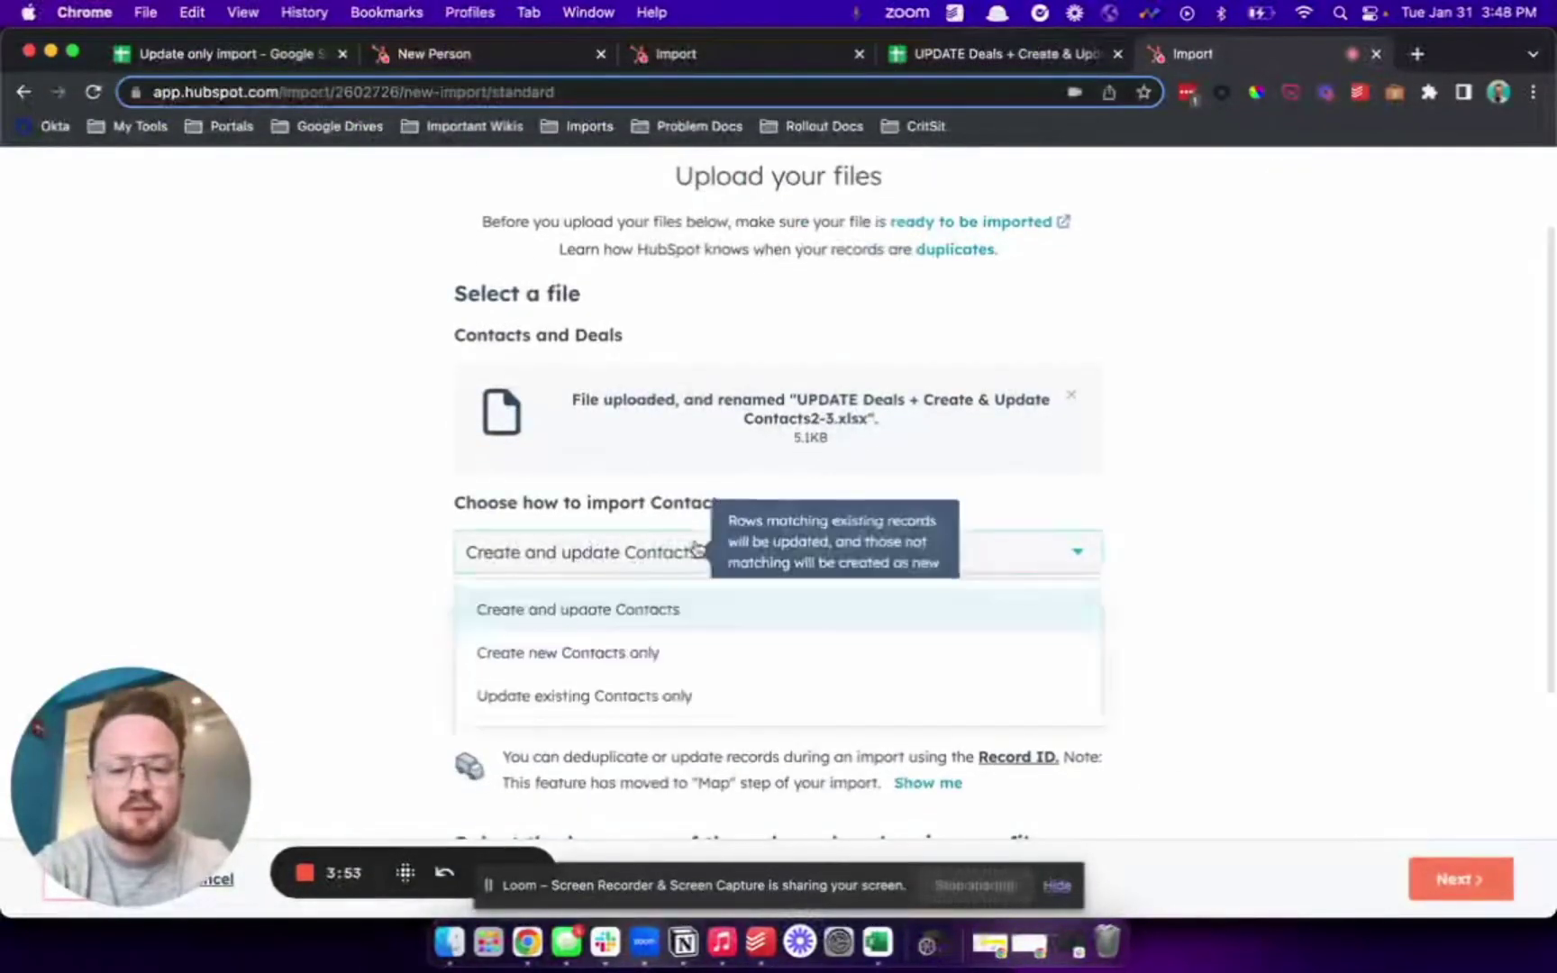
click(576, 650)
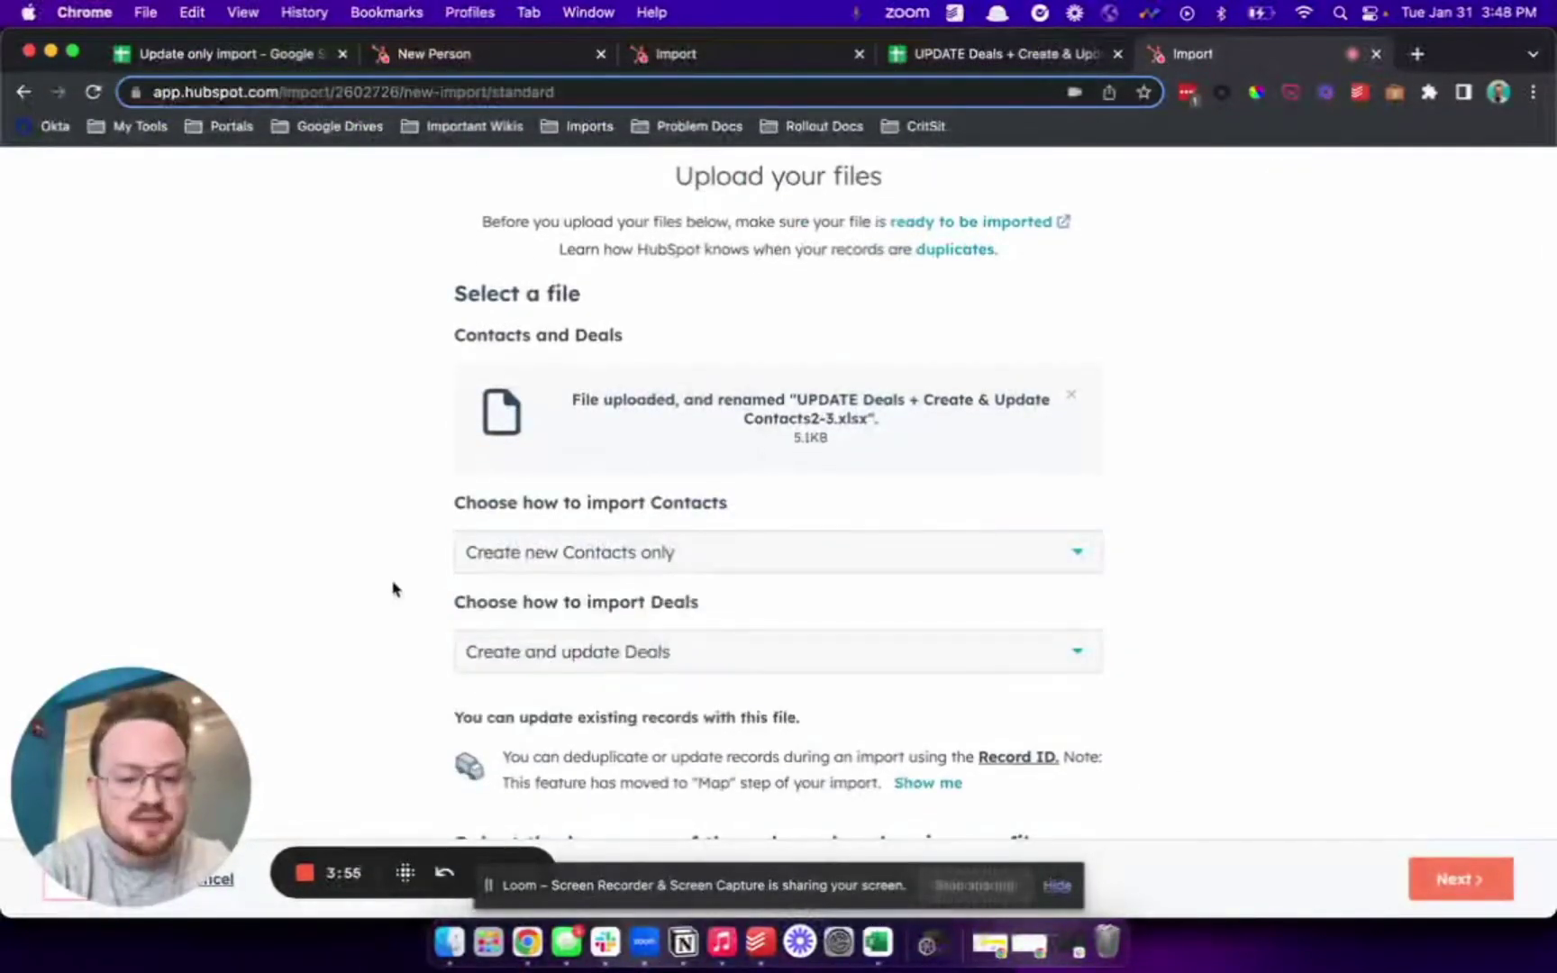
click(539, 654)
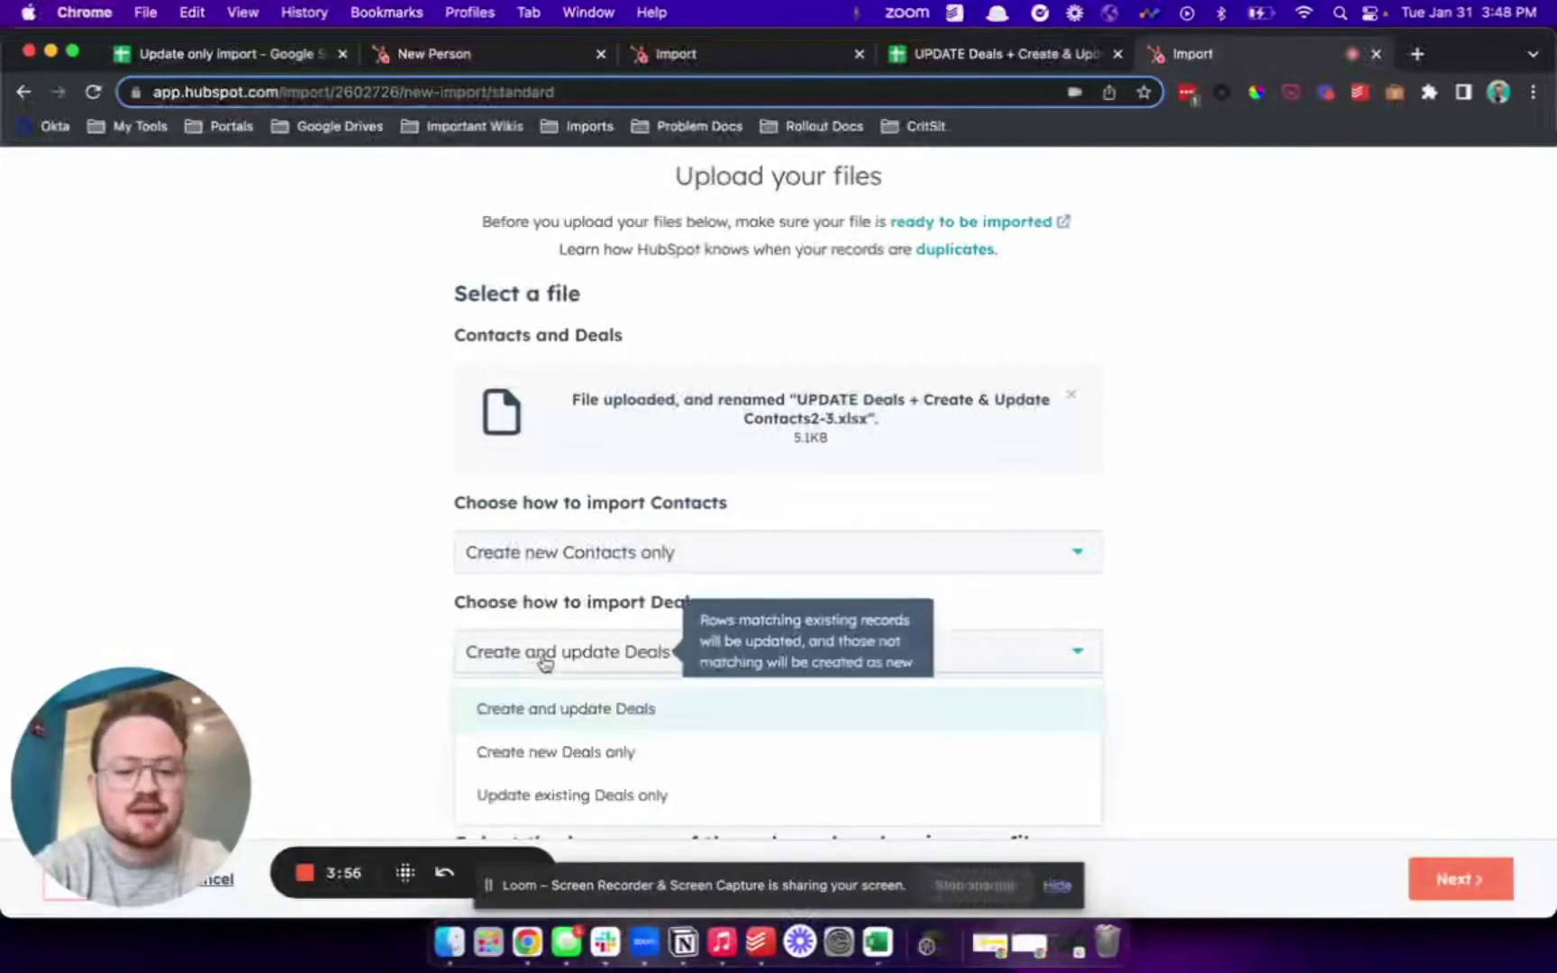
click(563, 796)
scroll(407, 626, down, 1)
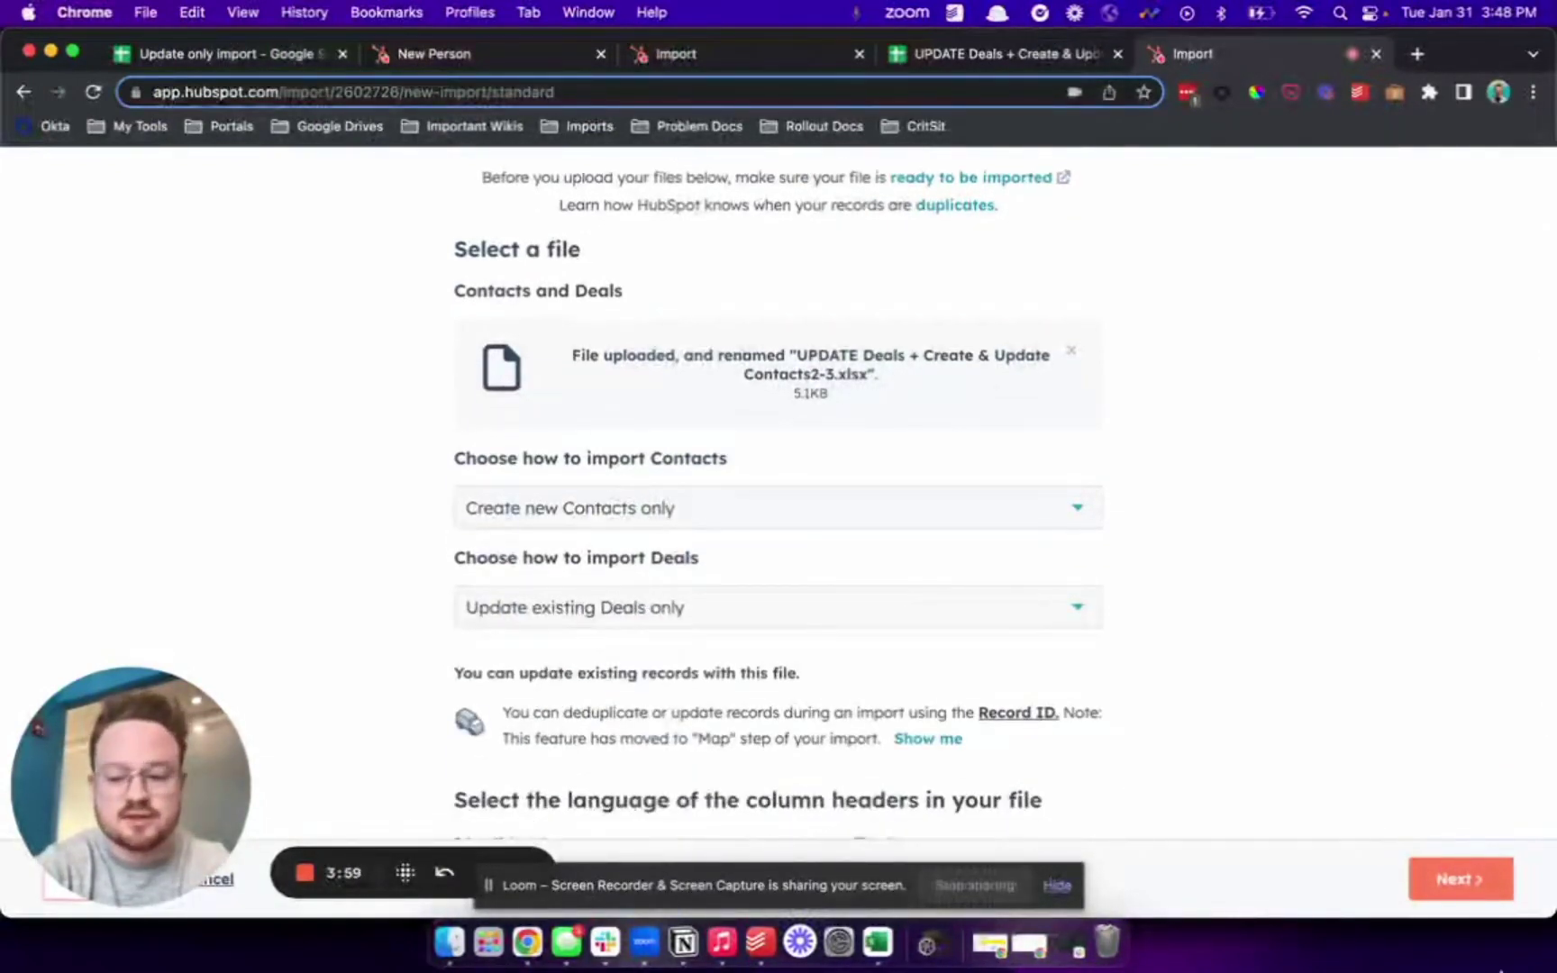
click(1459, 878)
scroll(1381, 610, down, 1)
scroll(1381, 610, down, 2)
Expand the Contact and Deal mapping guide rows to see the Email and Unique VALUE requirements
click(604, 396)
scroll(601, 397, down, 1)
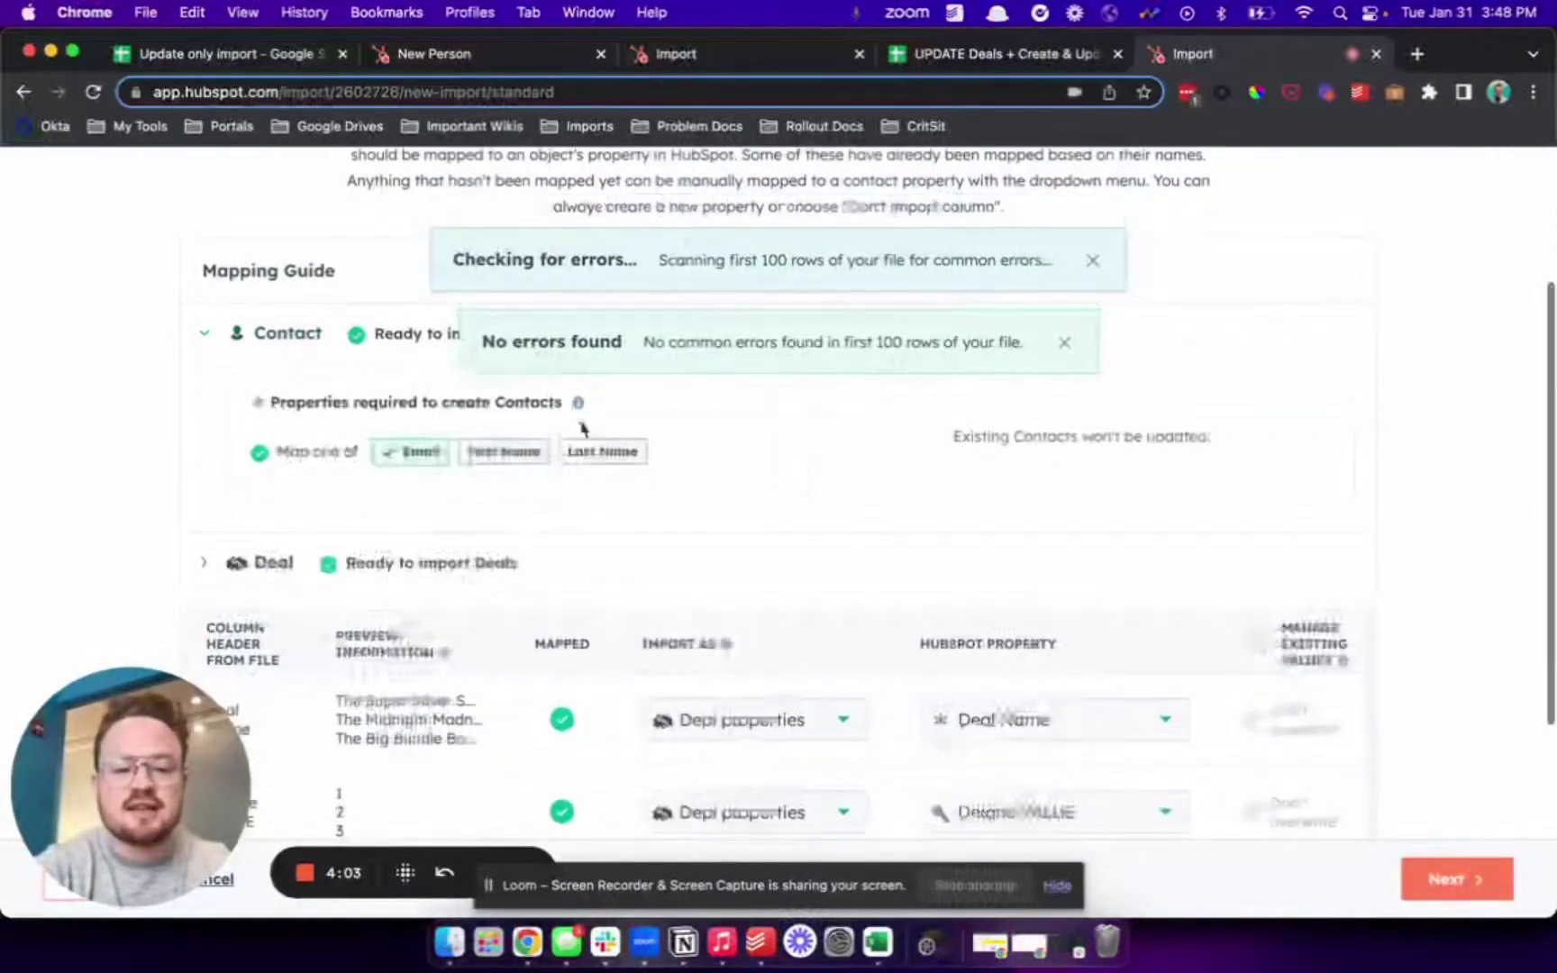
click(487, 576)
scroll(486, 577, down, 1)
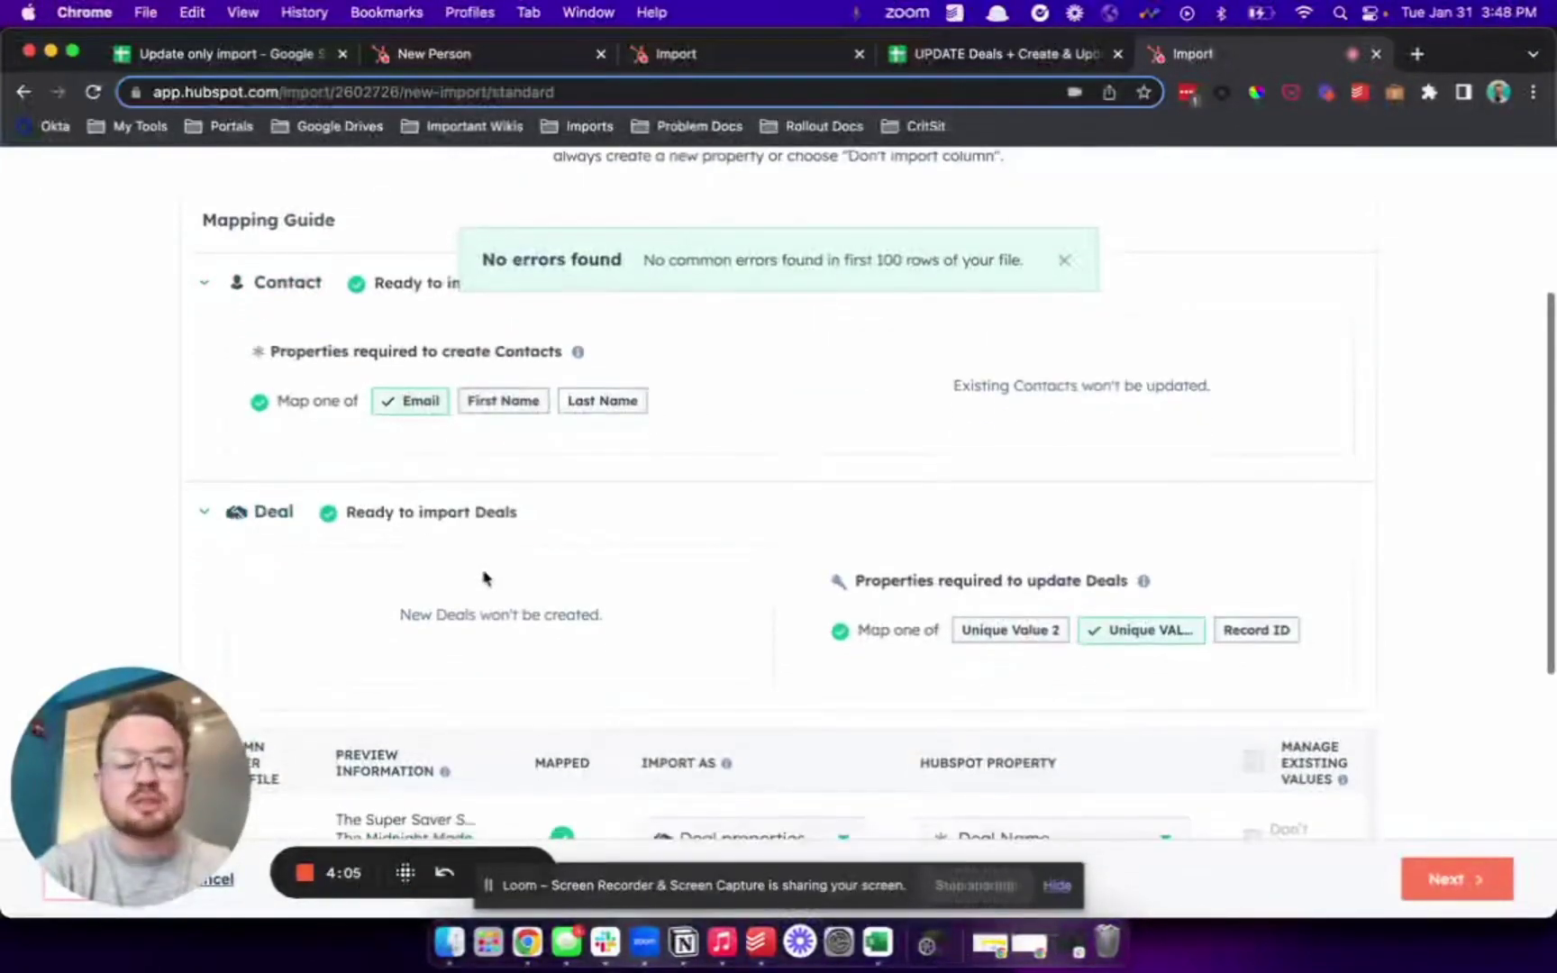